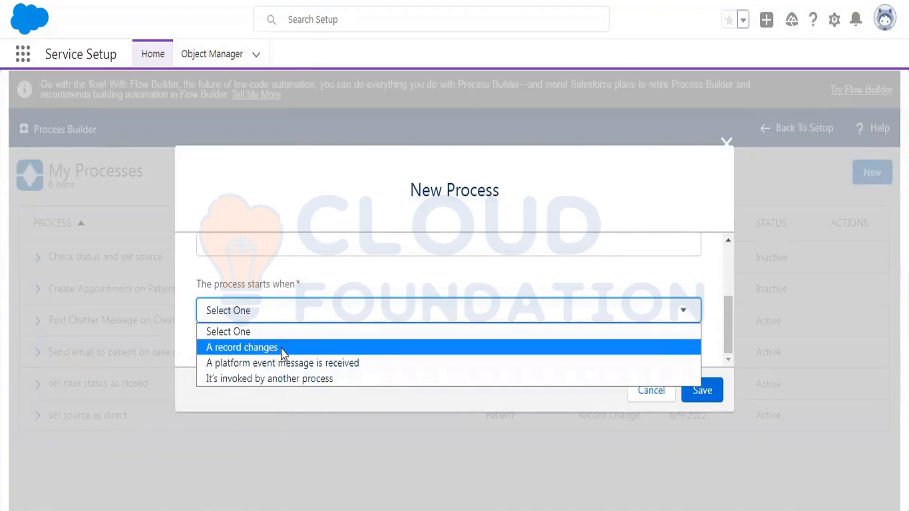
Set the new process to start when a record changes and save it.
left_click(306, 347)
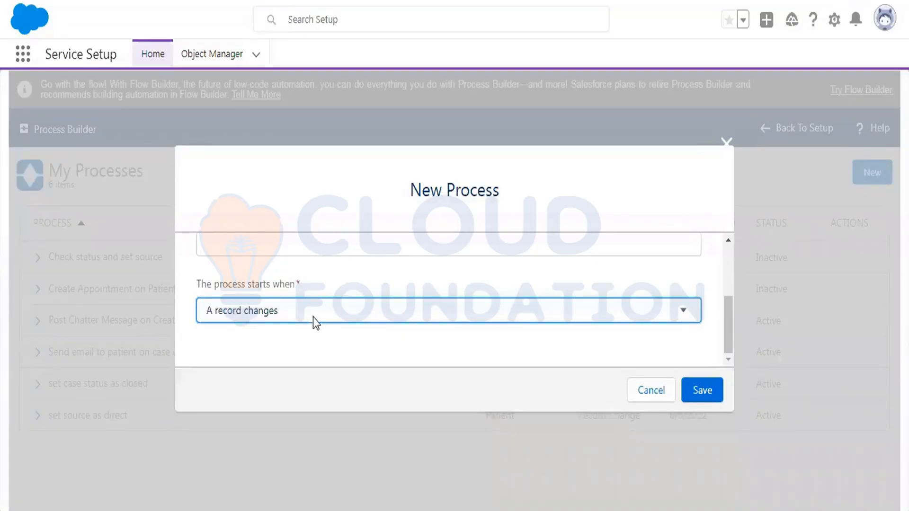
left_click(291, 317)
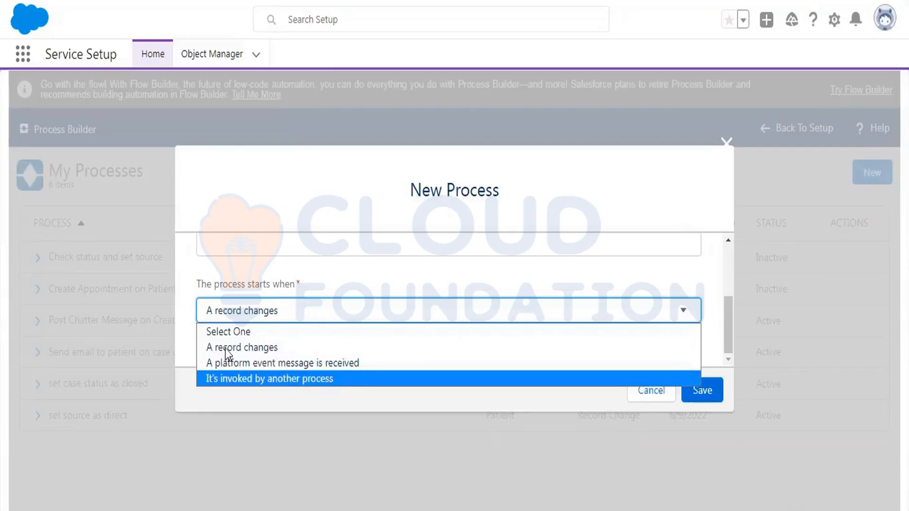
left_click(279, 349)
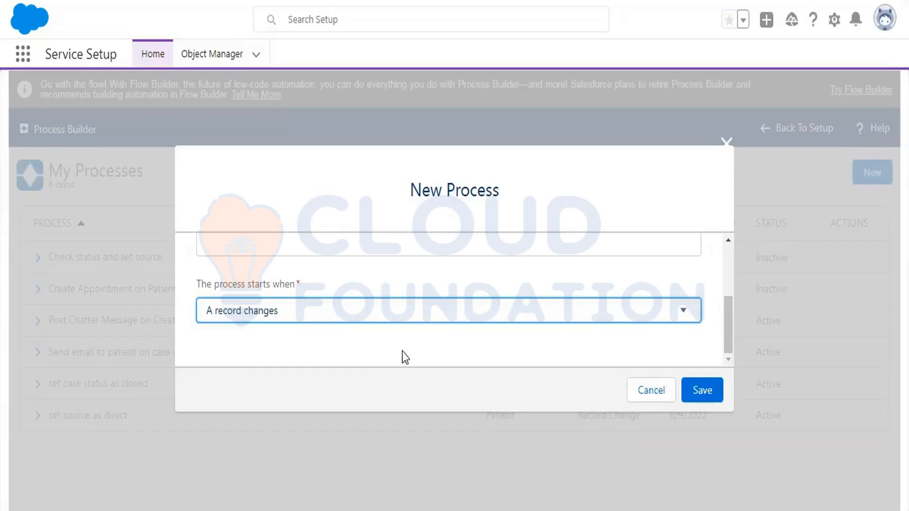
left_click(713, 398)
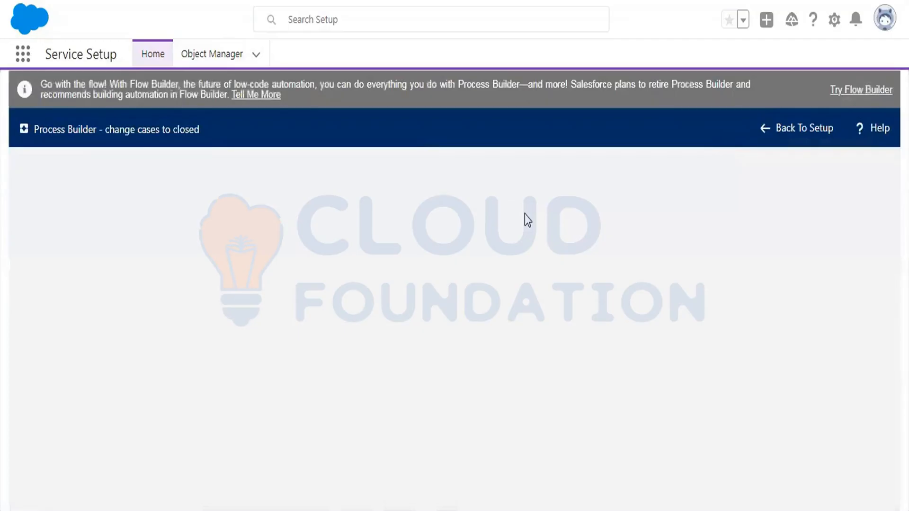
Add Patient Detail as the process object, starting when a record is created or edited, and save it.
left_click(77, 280)
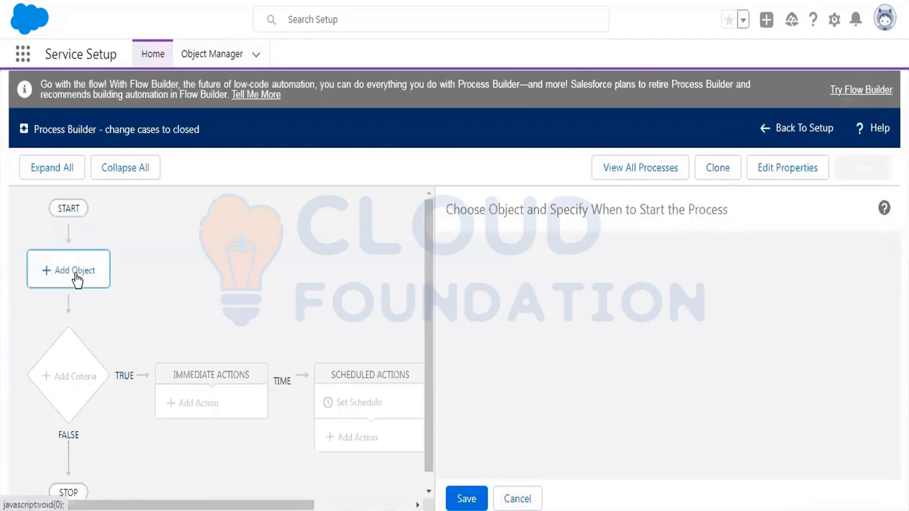
left_click(494, 288)
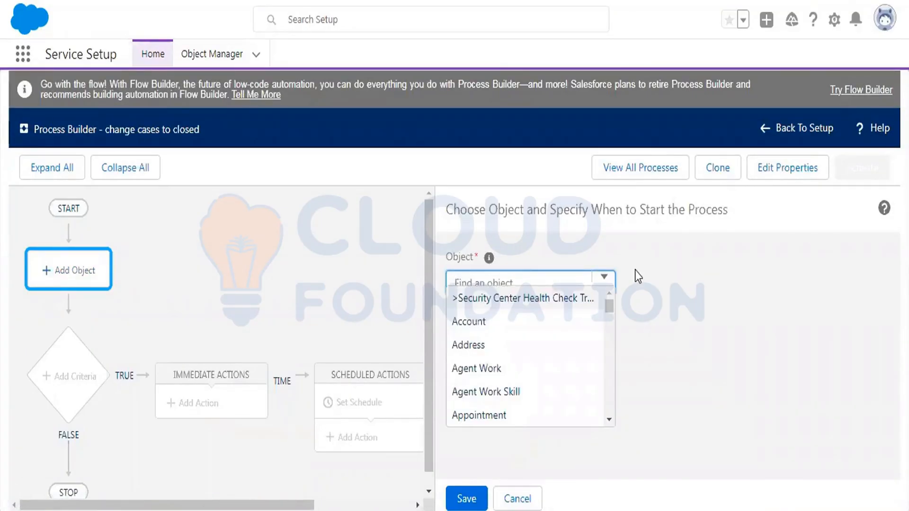
type("patie")
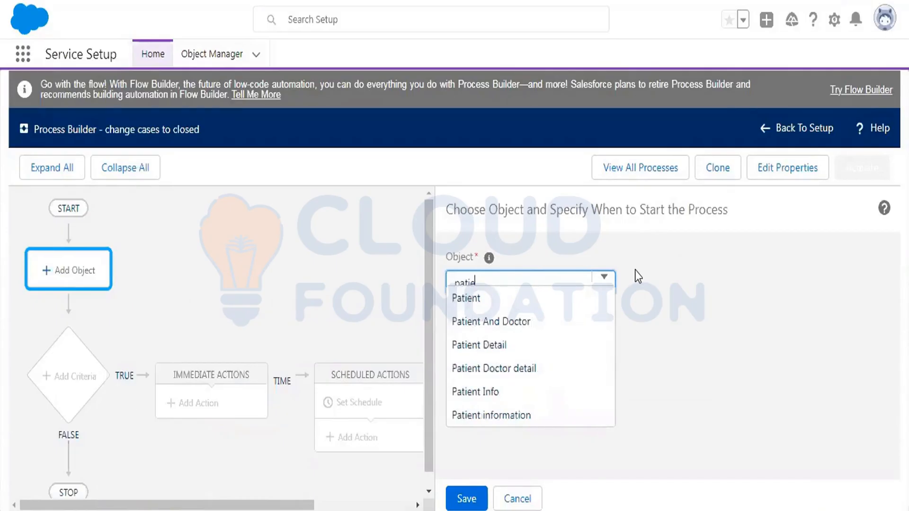
left_click(482, 345)
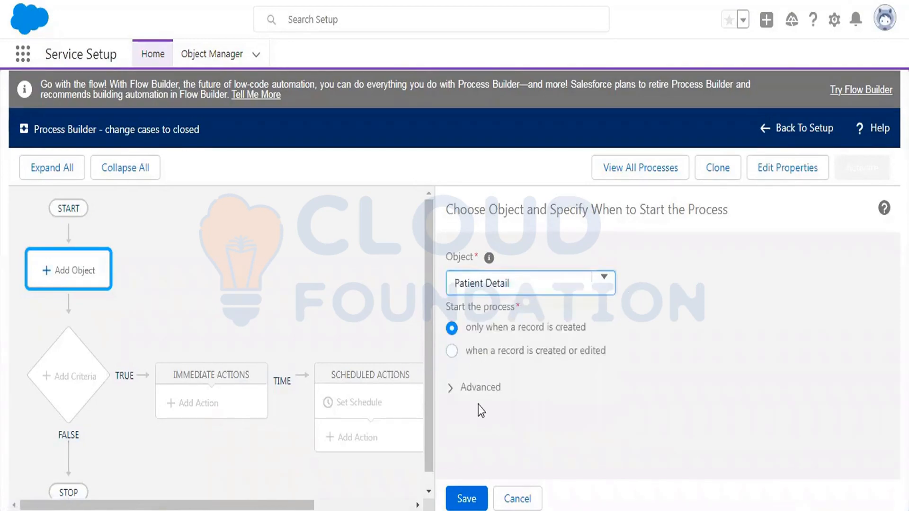
left_click(448, 353)
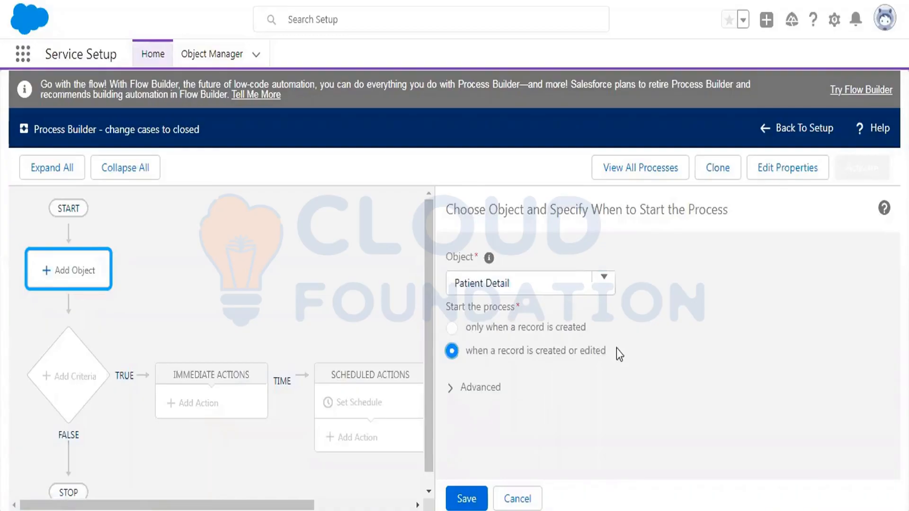
left_click(467, 495)
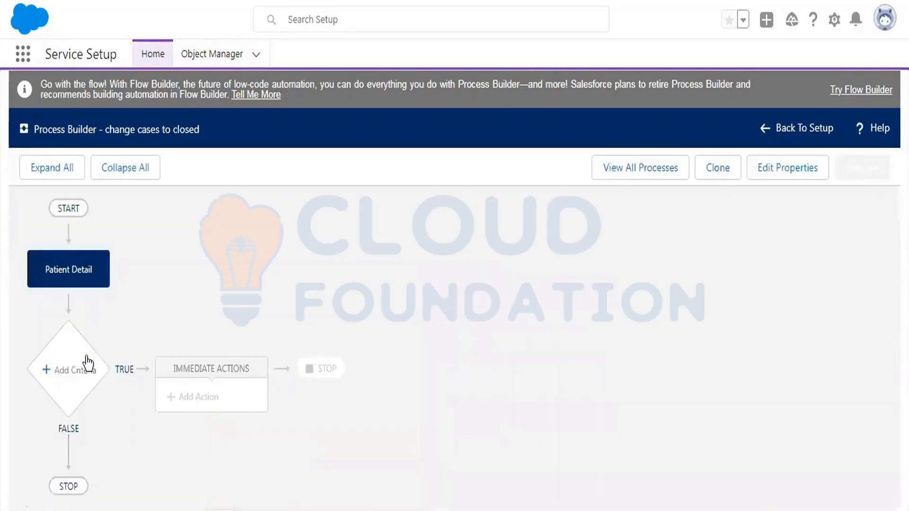
Add criteria for the first action group and name it "change case to closed".
left_click(86, 364)
left_click(386, 289)
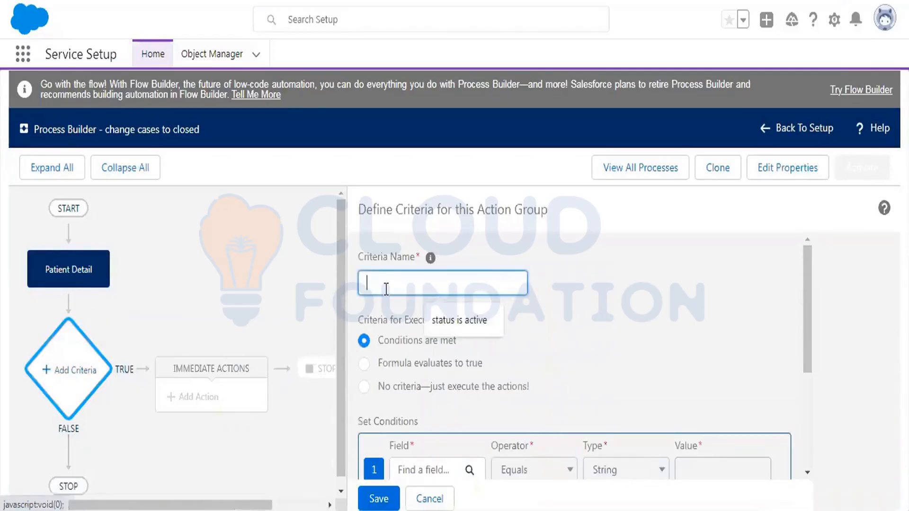
type("change ")
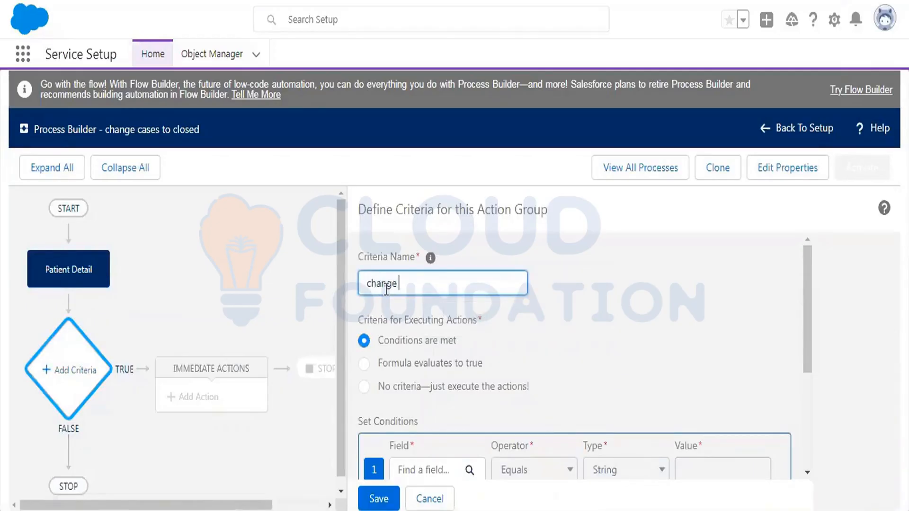
type("case to closed")
Choose the Patient_Detail__c Status field for the first criteria condition.
scroll(552, 281, "down", 4)
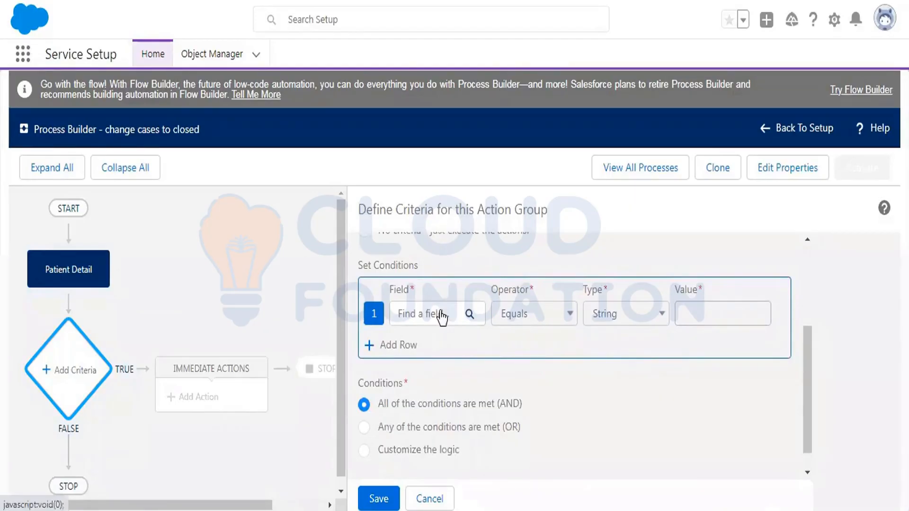
scroll(671, 310, "up", 3)
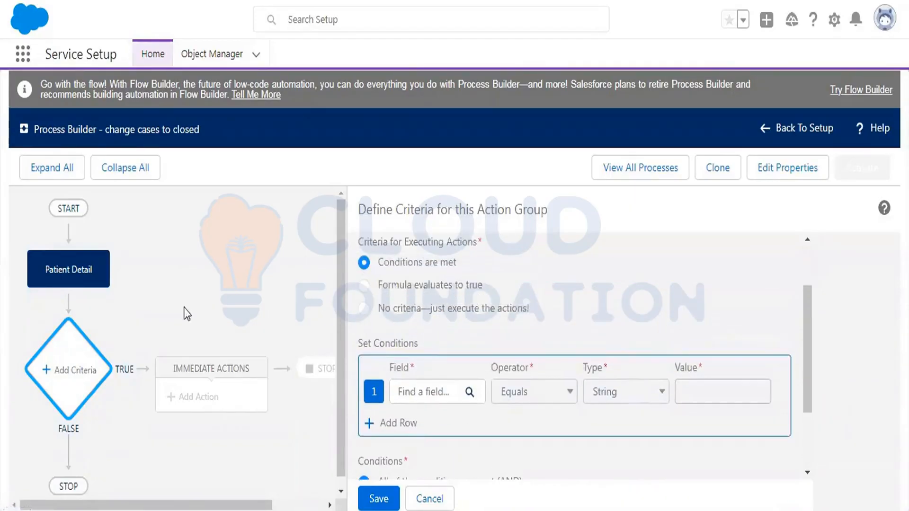
scroll(692, 313, "up", 2)
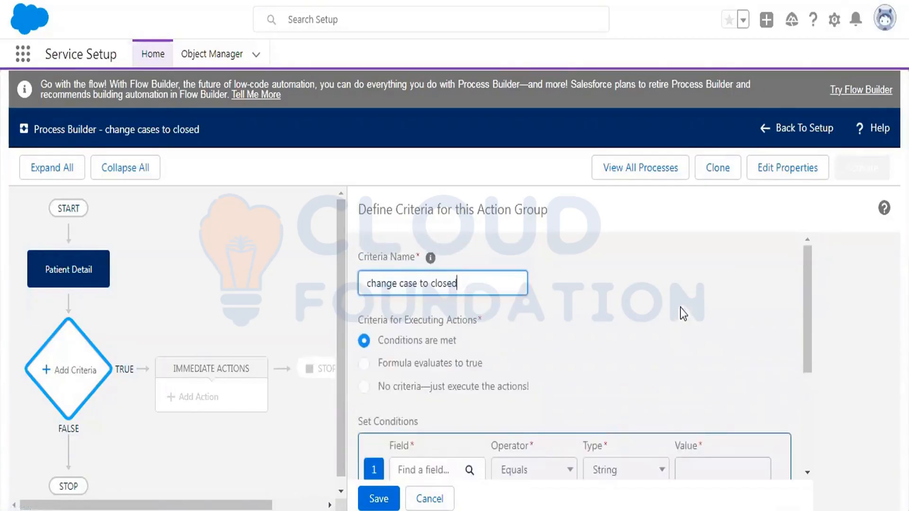
scroll(687, 298, "down", 2)
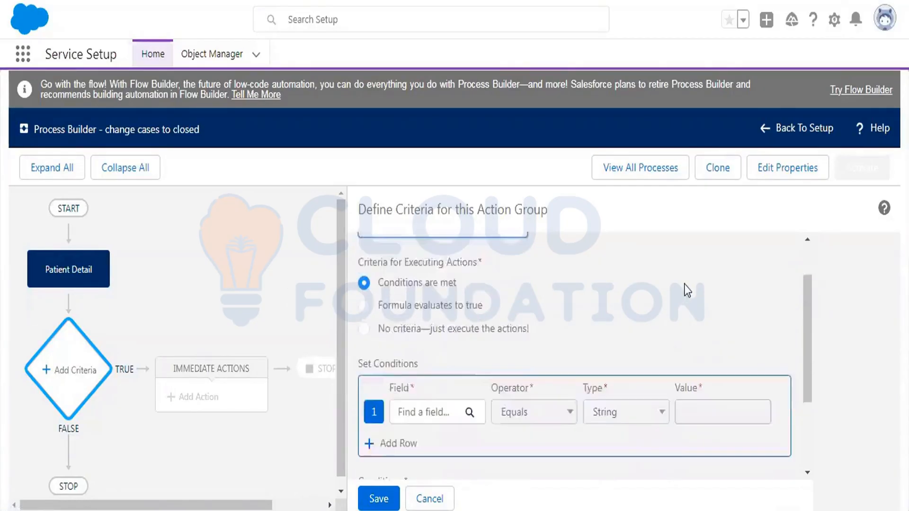
left_click(418, 395)
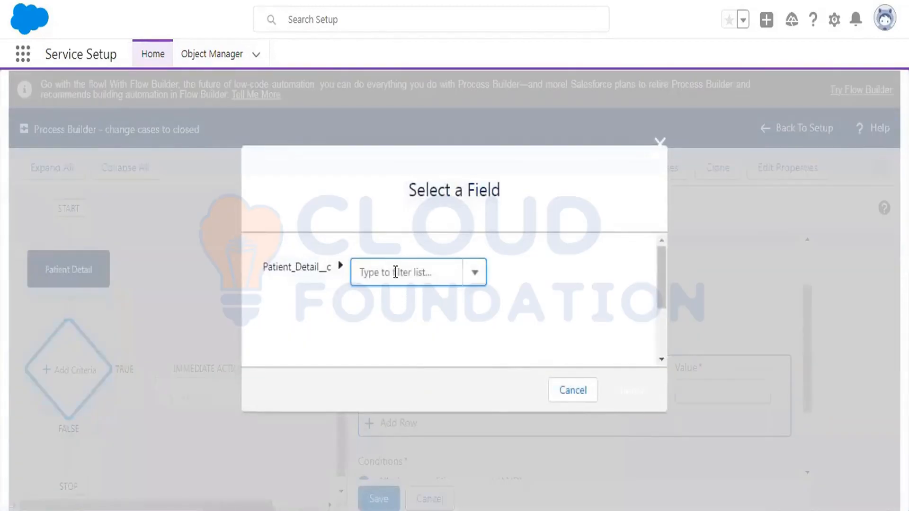
type("sta")
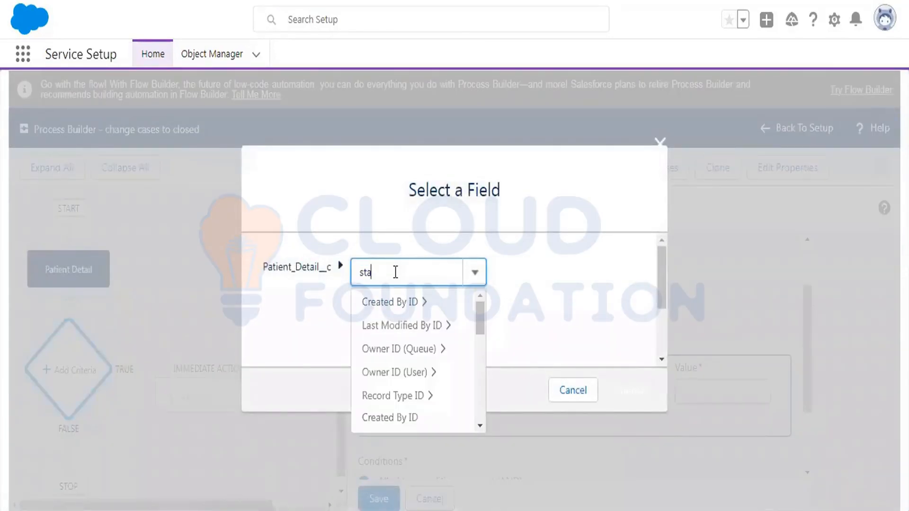
type("tus")
left_click(375, 299)
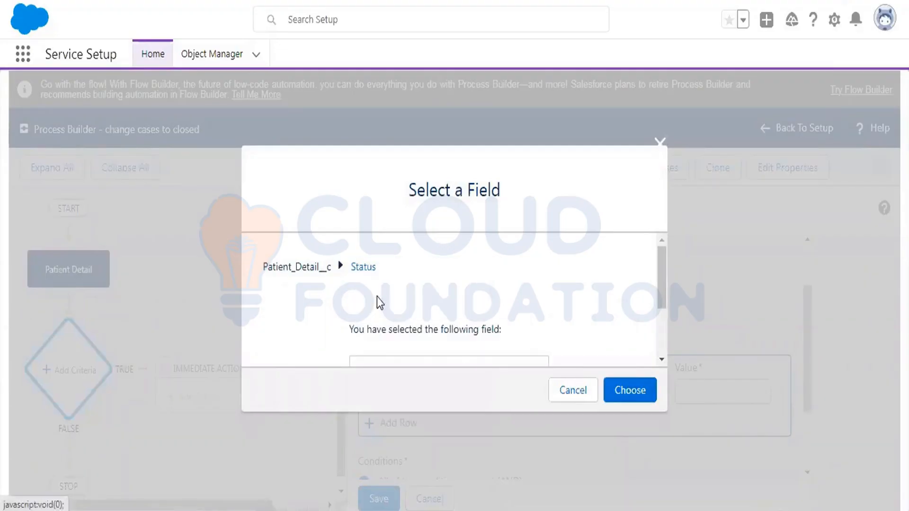
left_click(629, 389)
Set the condition's value to Inactive and save the criteria.
left_click(710, 392)
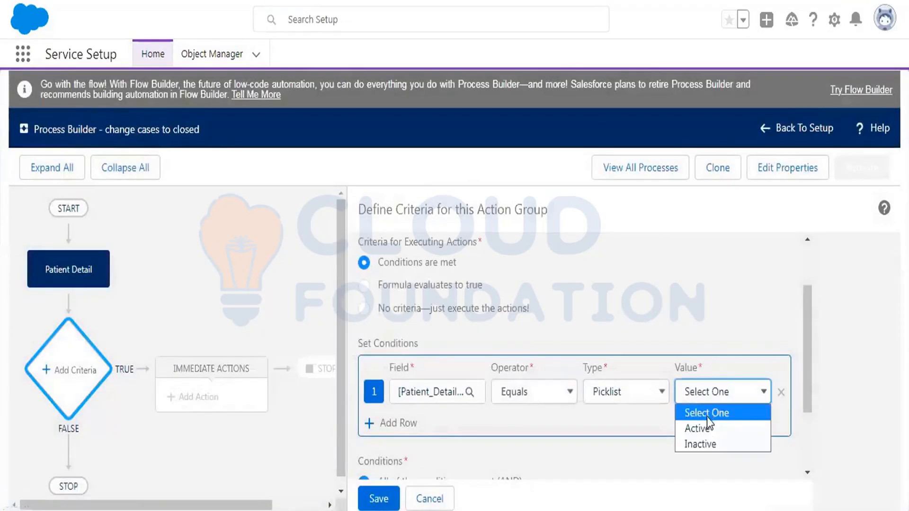
left_click(708, 442)
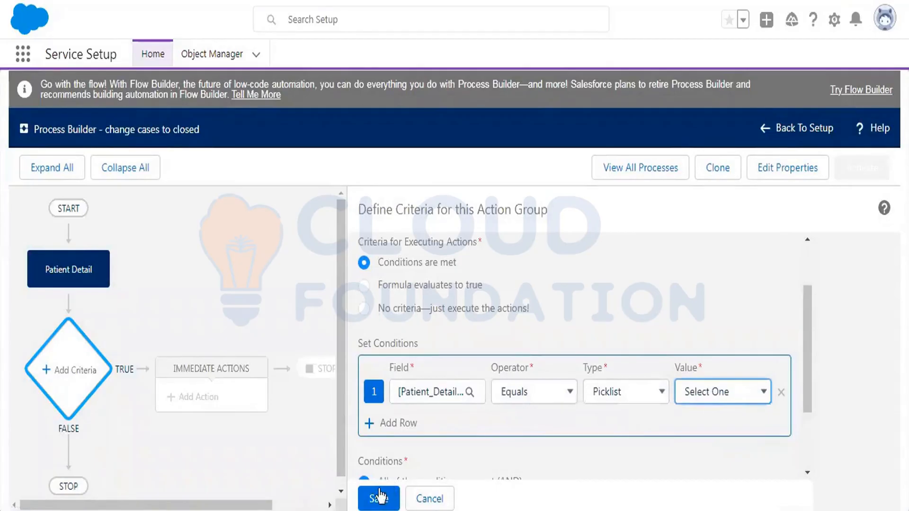
scroll(407, 410, "down", 3)
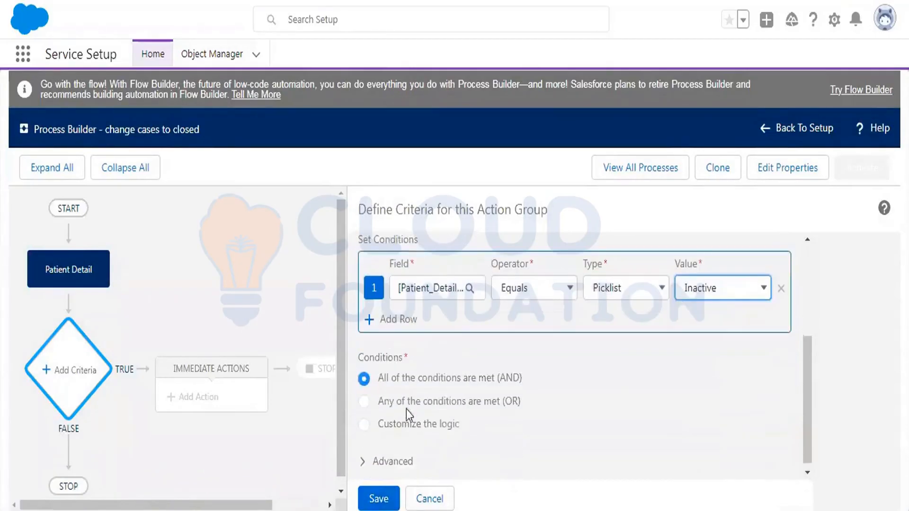
left_click(379, 499)
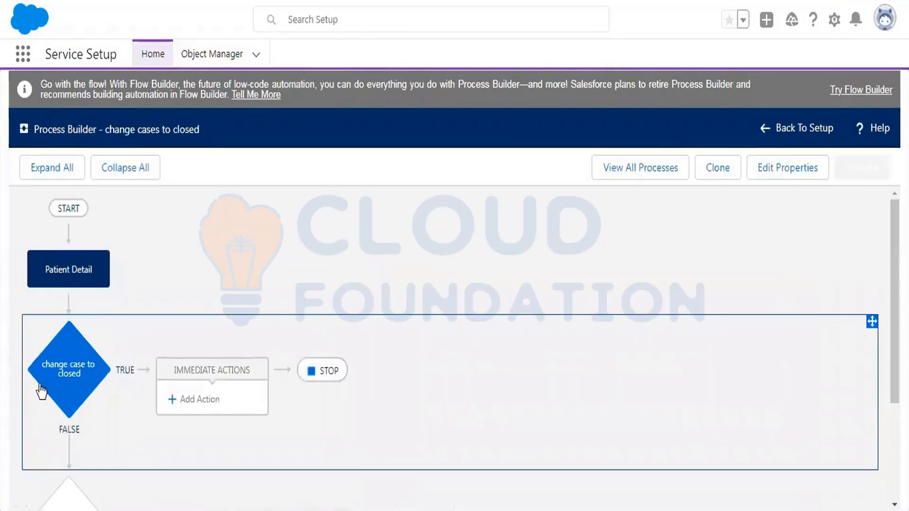
Add an immediate action of type Update Records named "update cases".
left_click(203, 402)
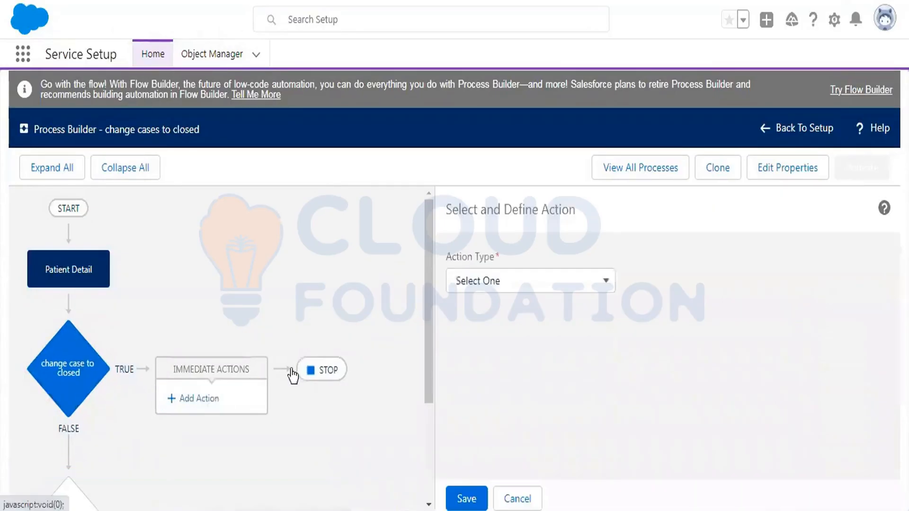
left_click(531, 283)
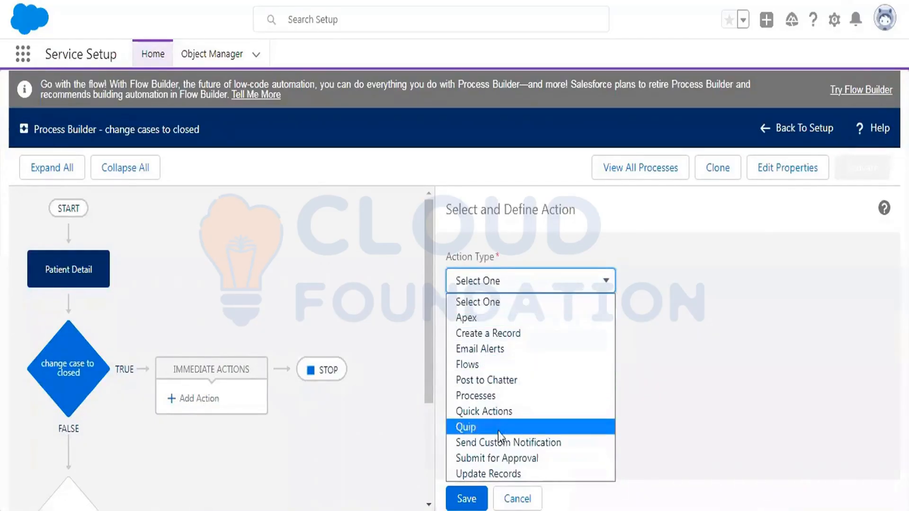
left_click(496, 474)
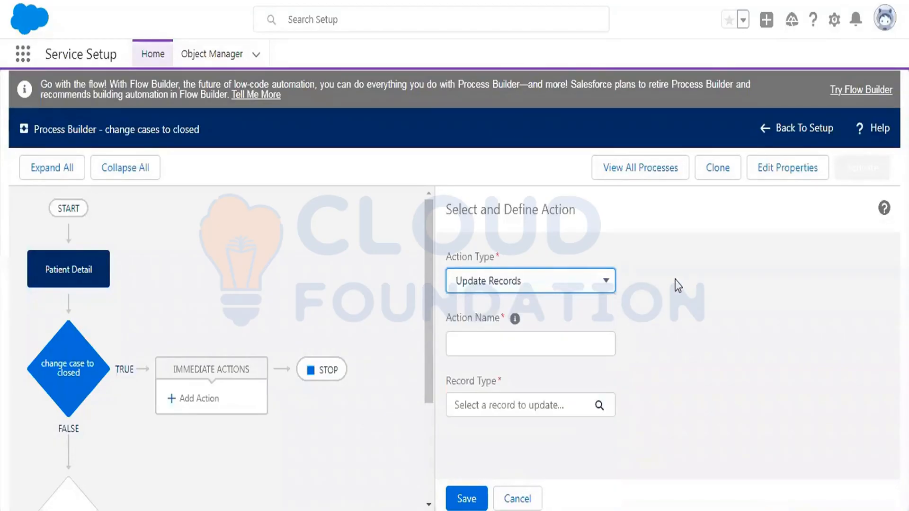
left_click(515, 342)
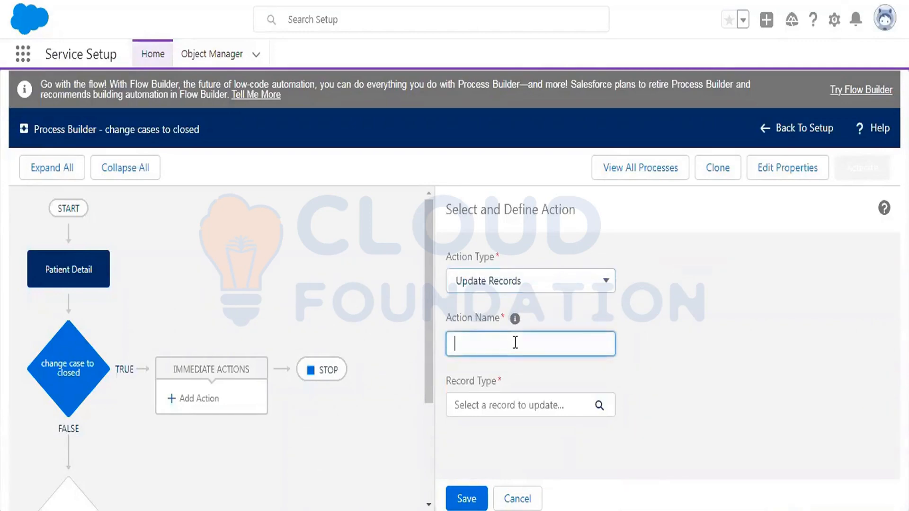
type("update cases")
Set the action to update records related to Patient_Detail__c, choosing Cases__r.
left_click(508, 403)
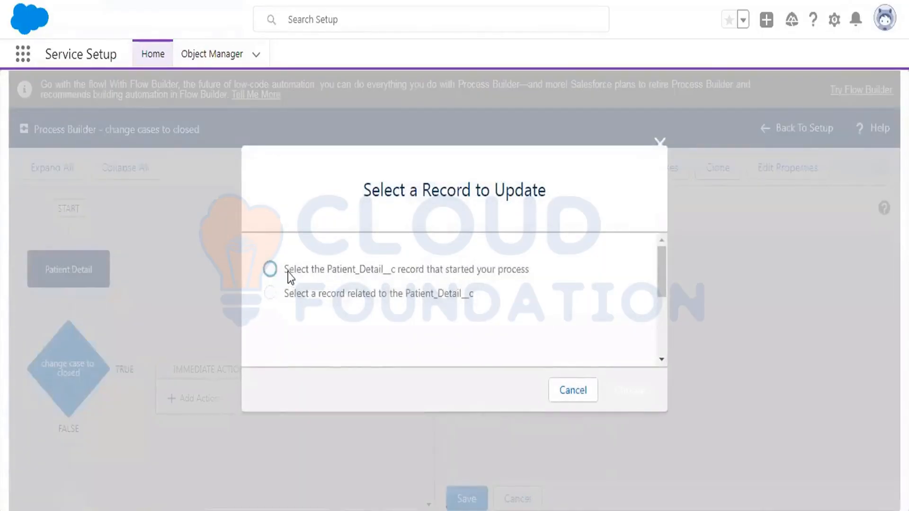
left_click_drag(290, 272, 530, 273)
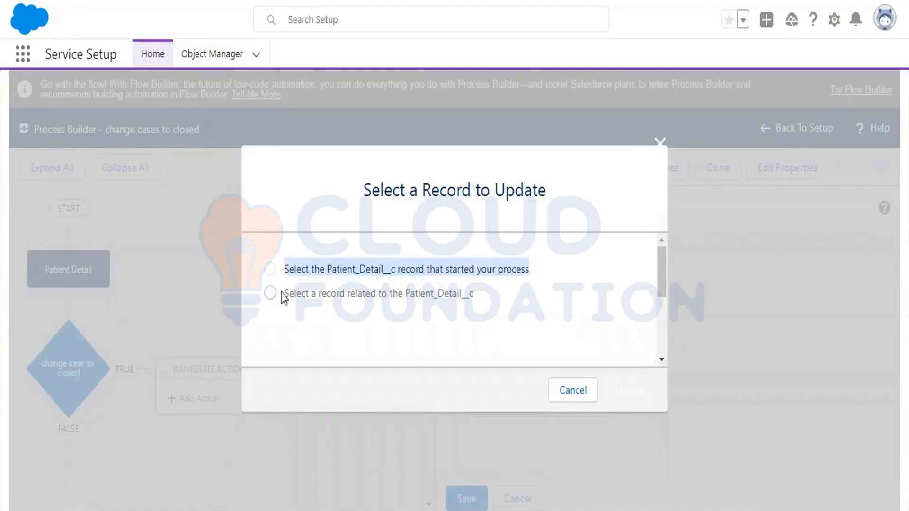
left_click_drag(280, 293, 473, 300)
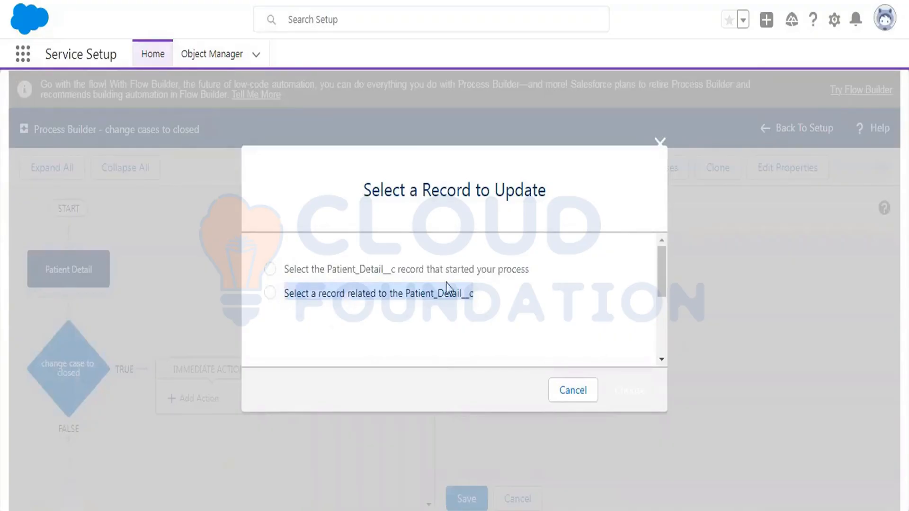
left_click(270, 293)
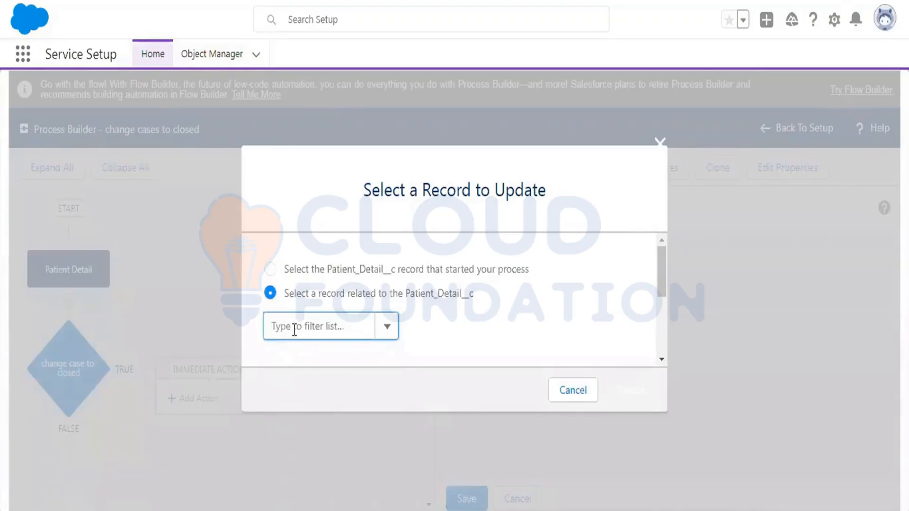
left_click(295, 328)
type("cae")
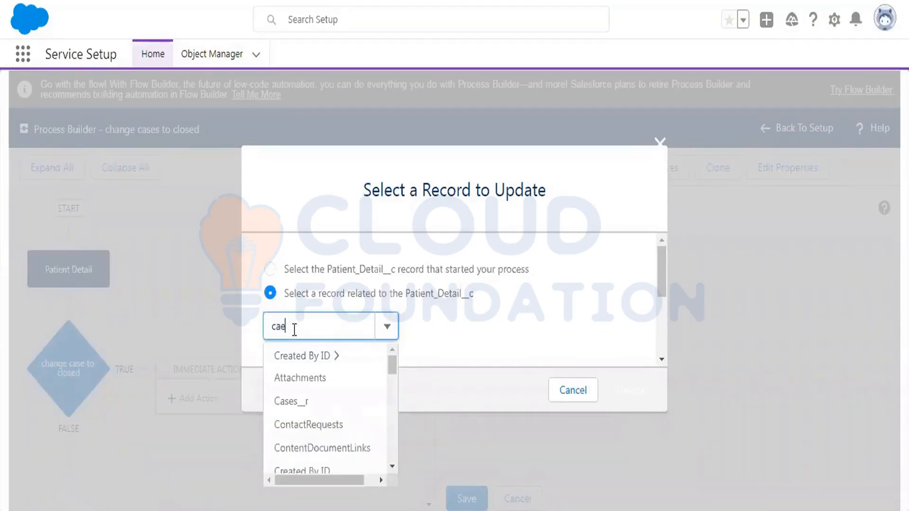
key("BackSpace")
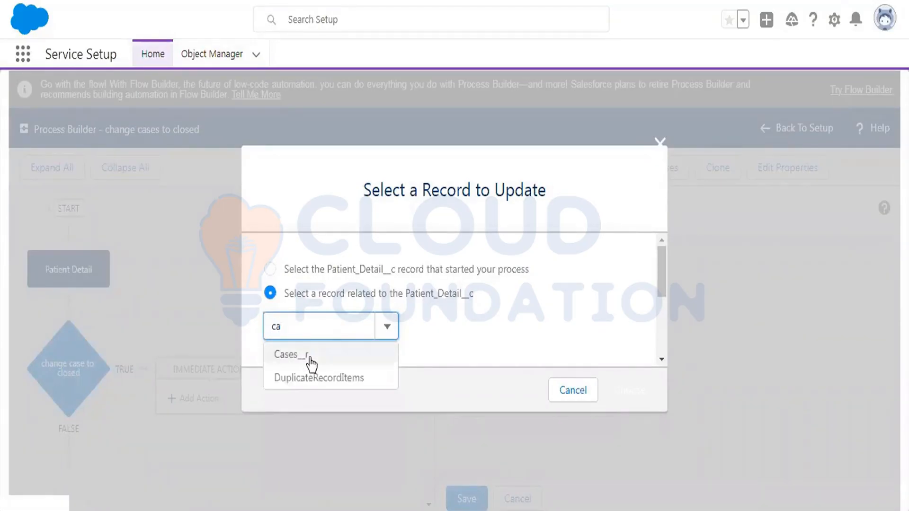
left_click(310, 359)
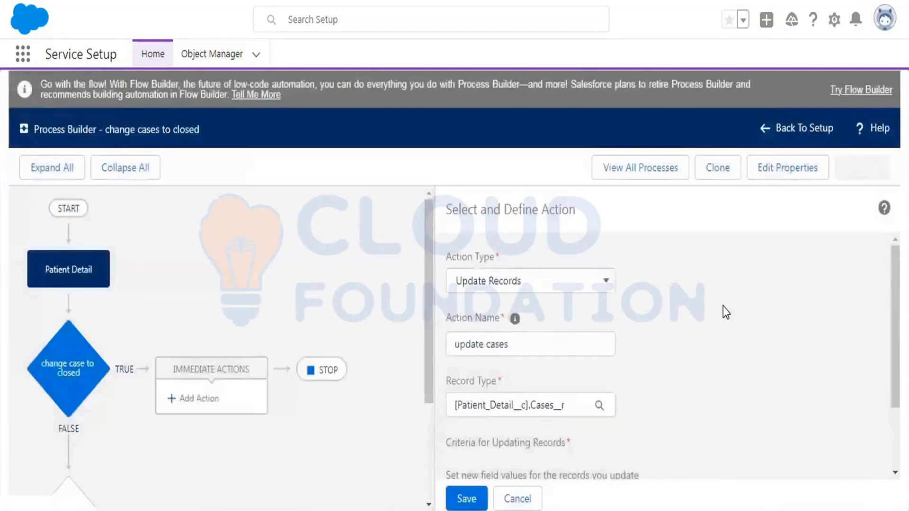
Set the new field value for the updated case records to Status, Picklist, Closed.
scroll(723, 306, "down", 4)
left_click(527, 409)
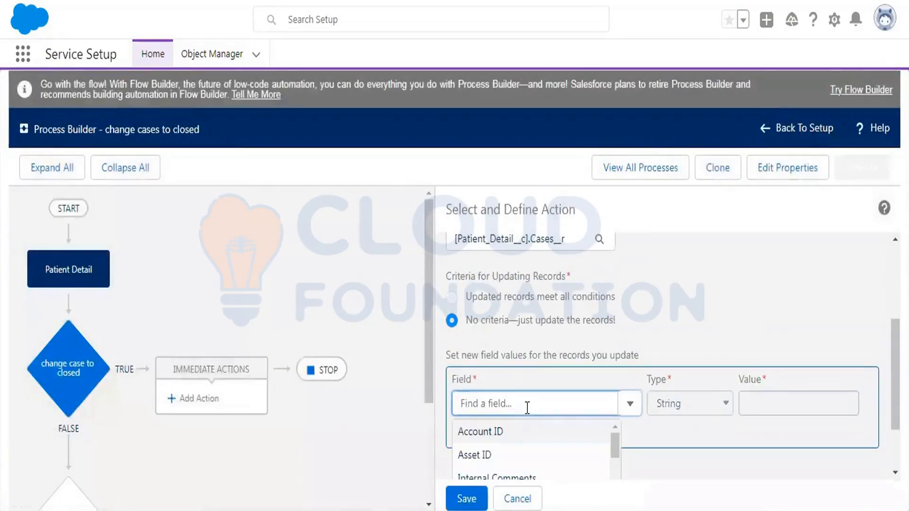
type("status")
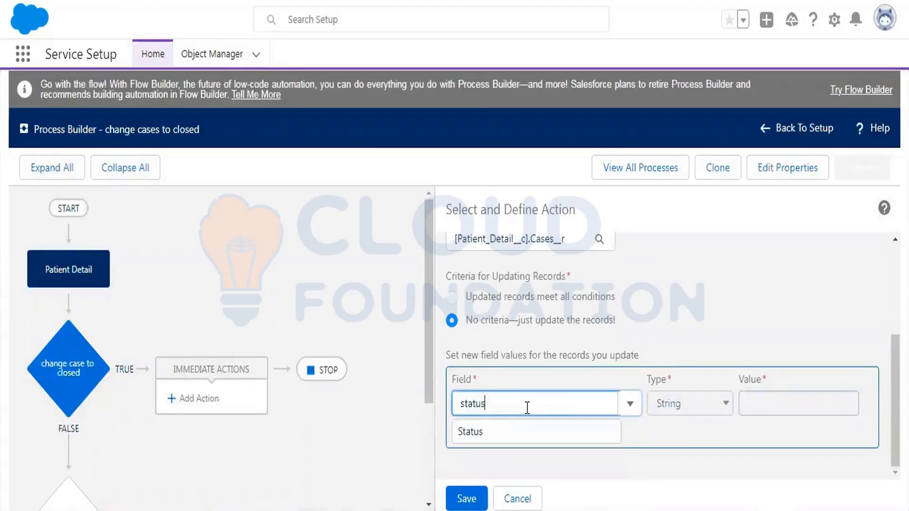
left_click(493, 433)
left_click(778, 403)
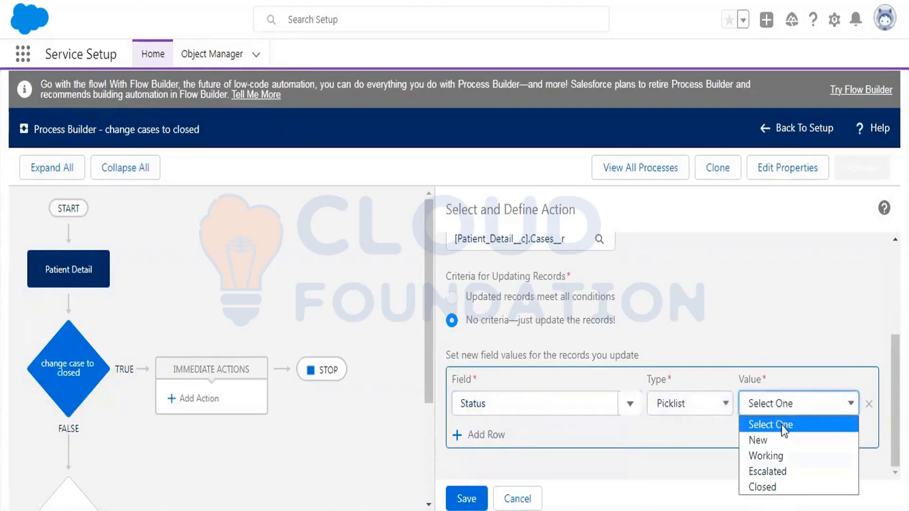
left_click(777, 482)
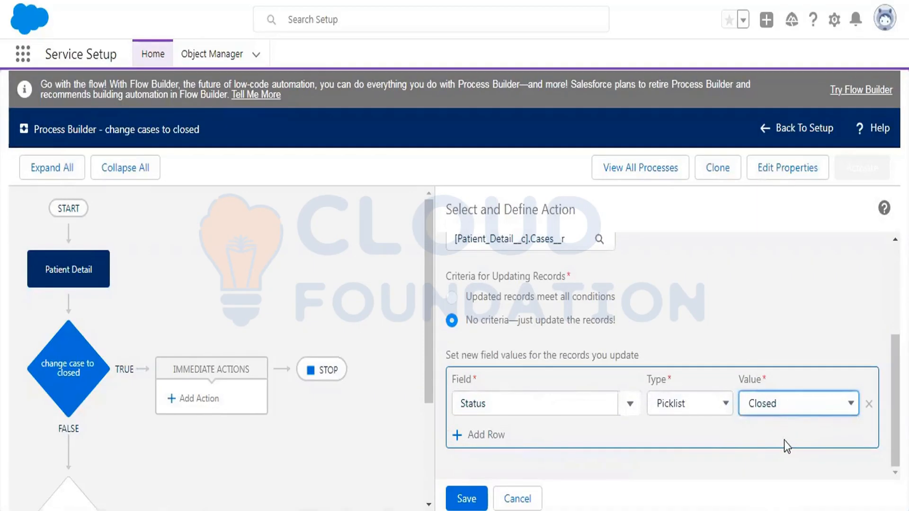
Save the update cases action and activate the process, confirming the version activation.
left_click(467, 497)
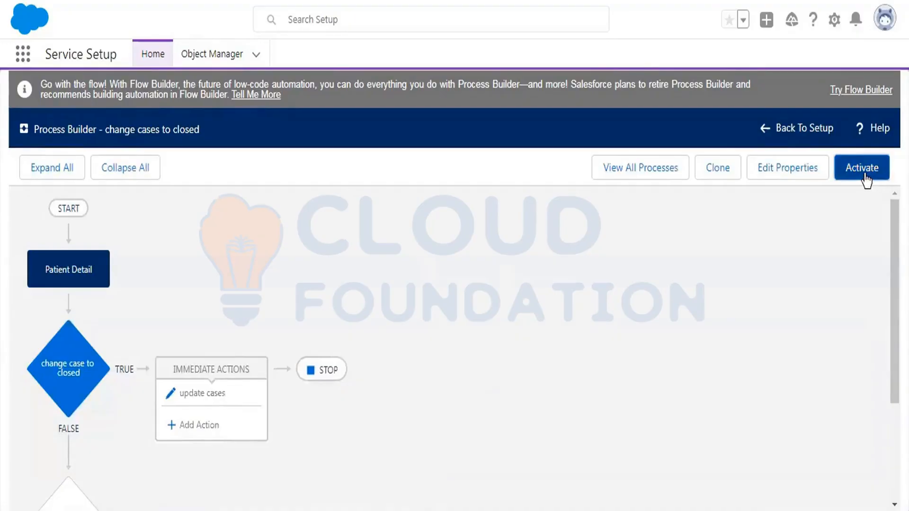
left_click(864, 173)
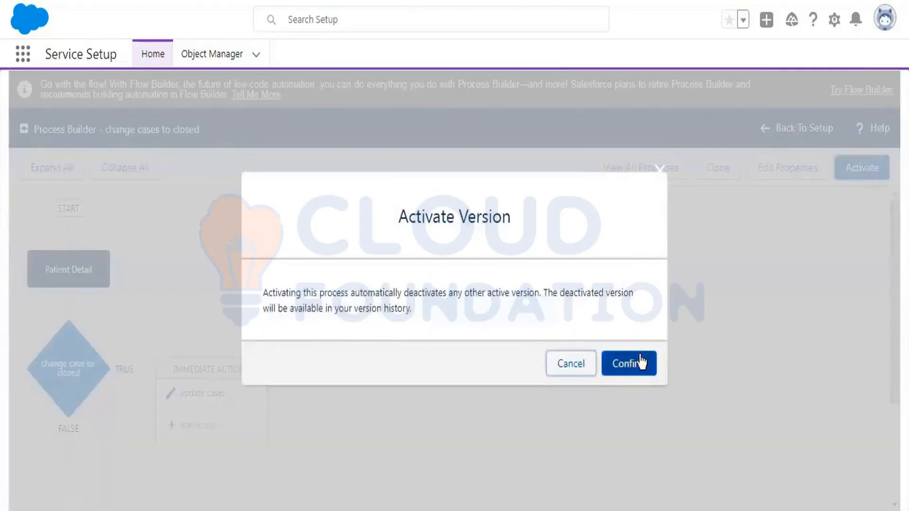
left_click(641, 362)
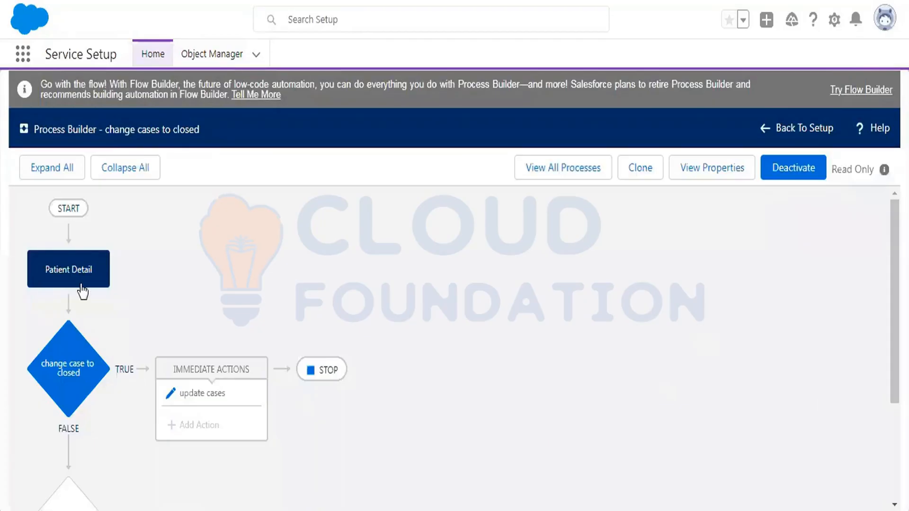
Review the activated process's Patient Detail trigger, its criteria conditions and the update cases action.
left_click(85, 279)
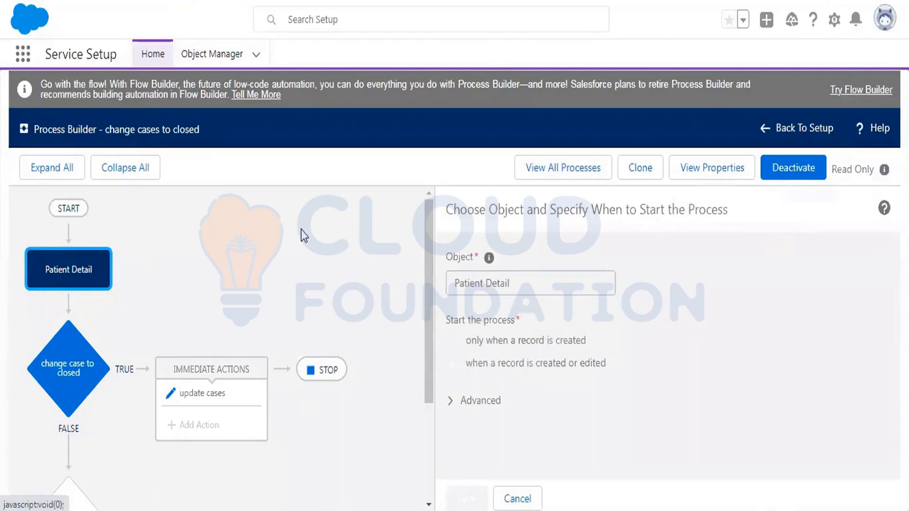
left_click_drag(467, 364, 581, 371)
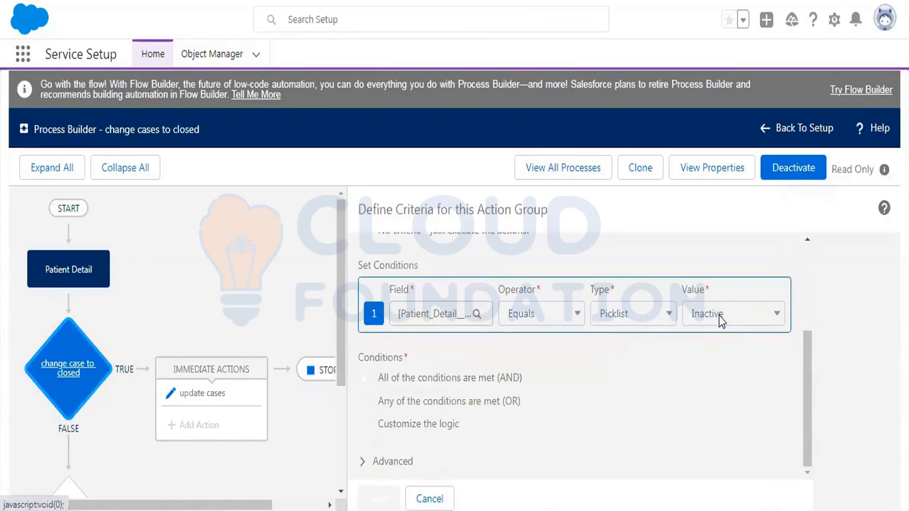
left_click(196, 396)
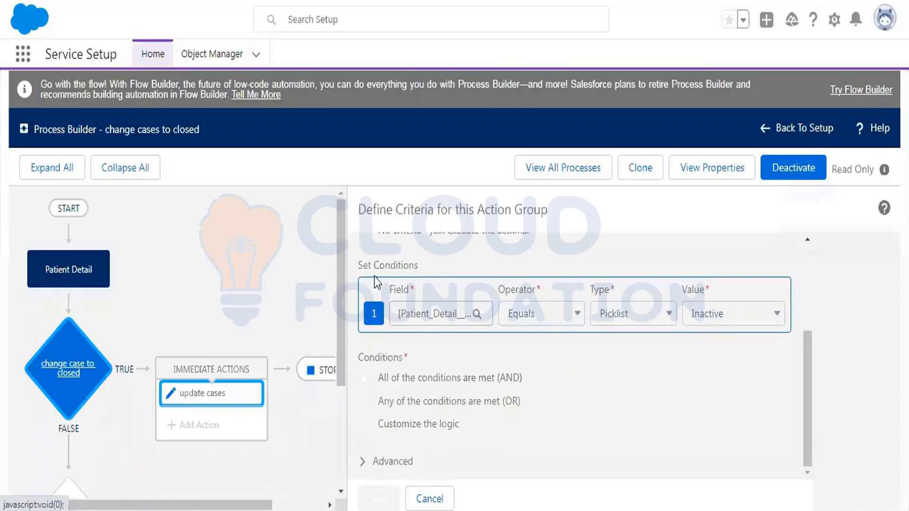
scroll(801, 302, "down", 1)
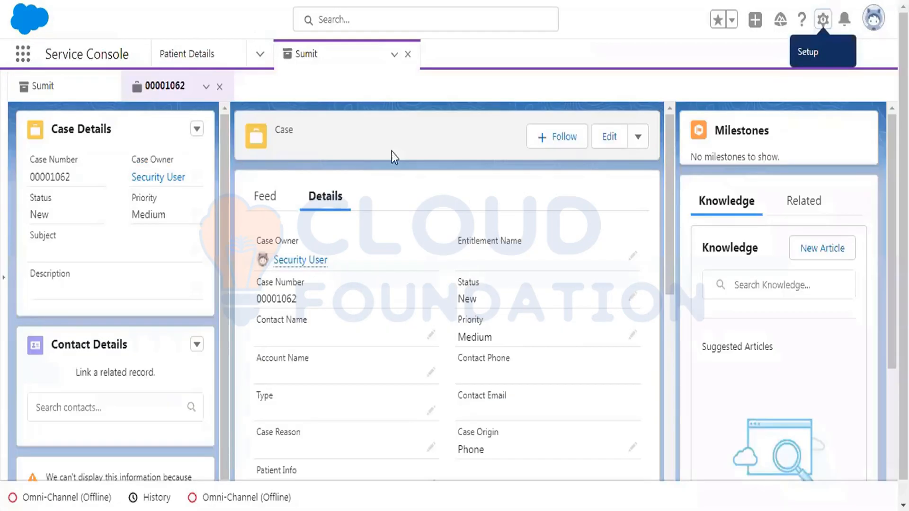
In the Service Console, close the open patient tab, reopen the first Patient Details record and check its details and related cases.
left_click(191, 57)
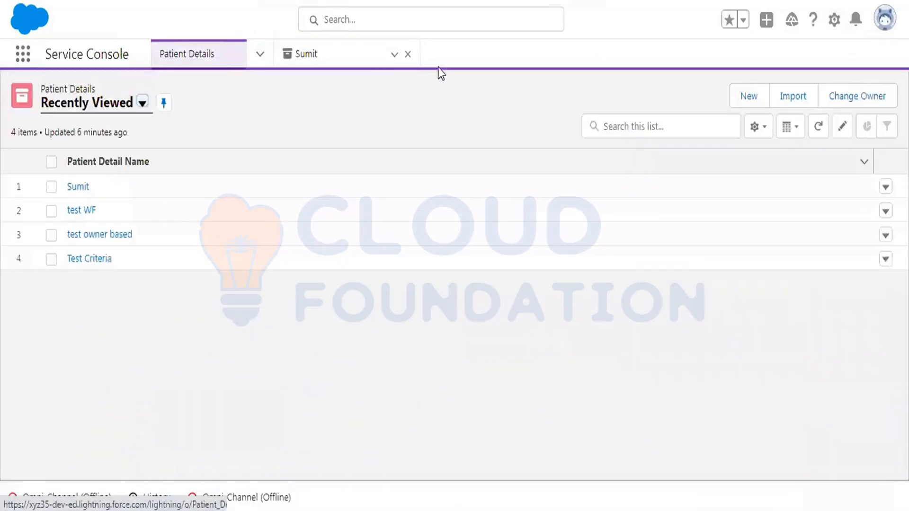
left_click(408, 55)
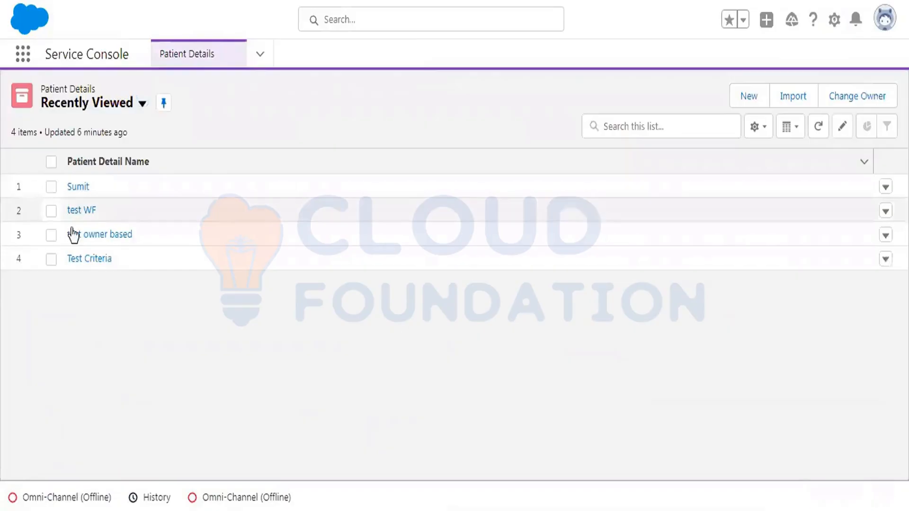
left_click(77, 190)
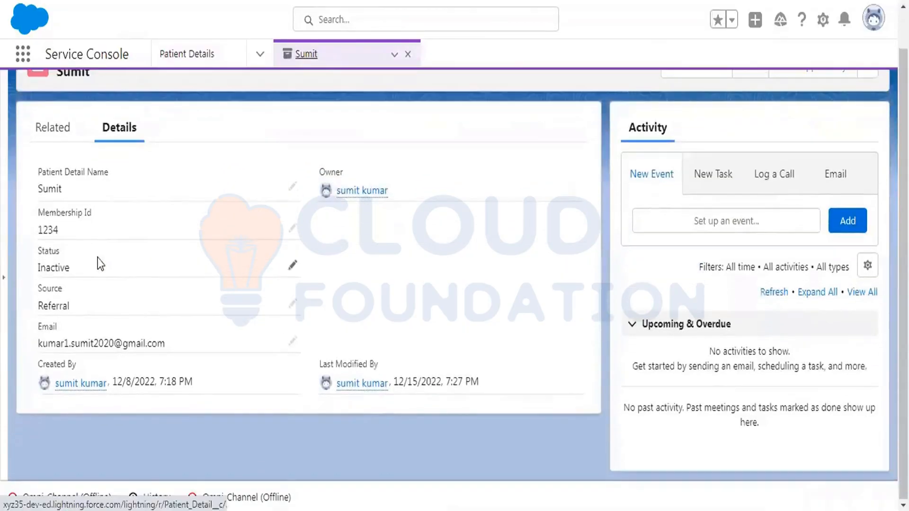
scroll(455, 193, "down", 2)
left_click(53, 135)
scroll(298, 294, "down", 2)
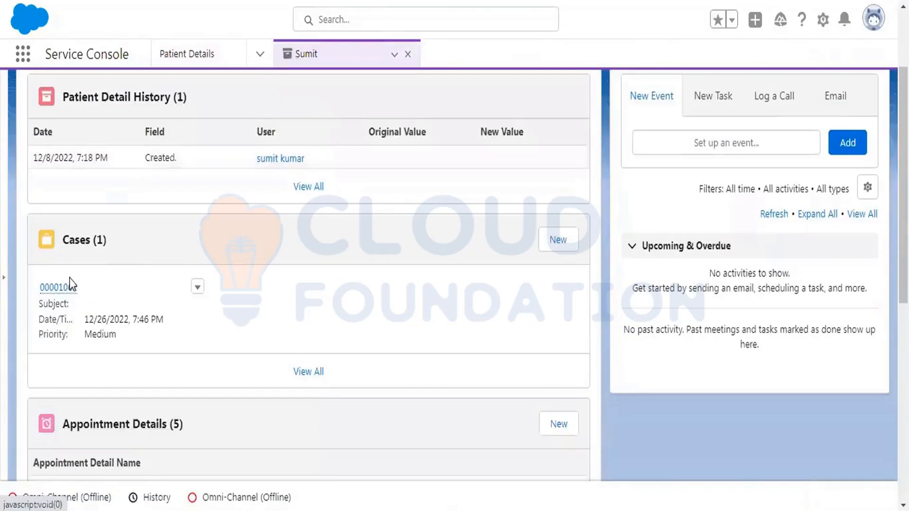
mouse_move(71, 295)
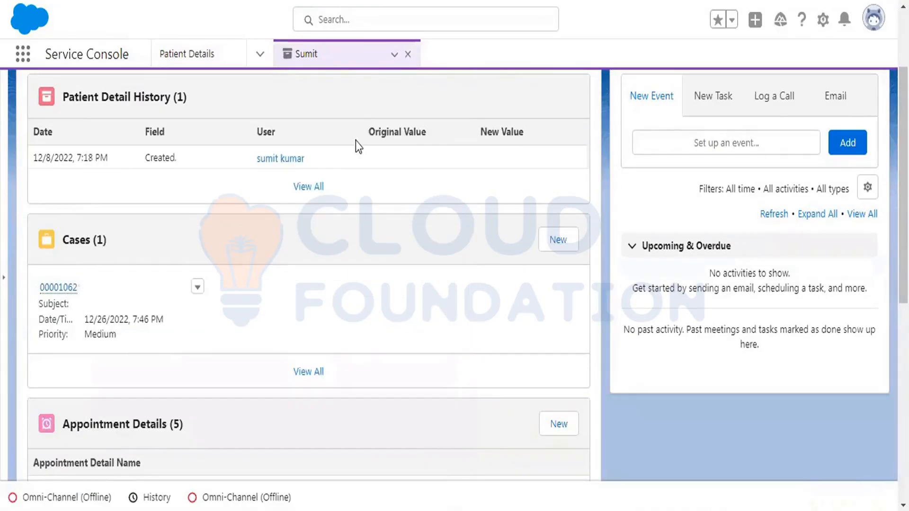
Set the patient record's Status to Active and save it.
scroll(265, 146, "up", 3)
left_click(120, 168)
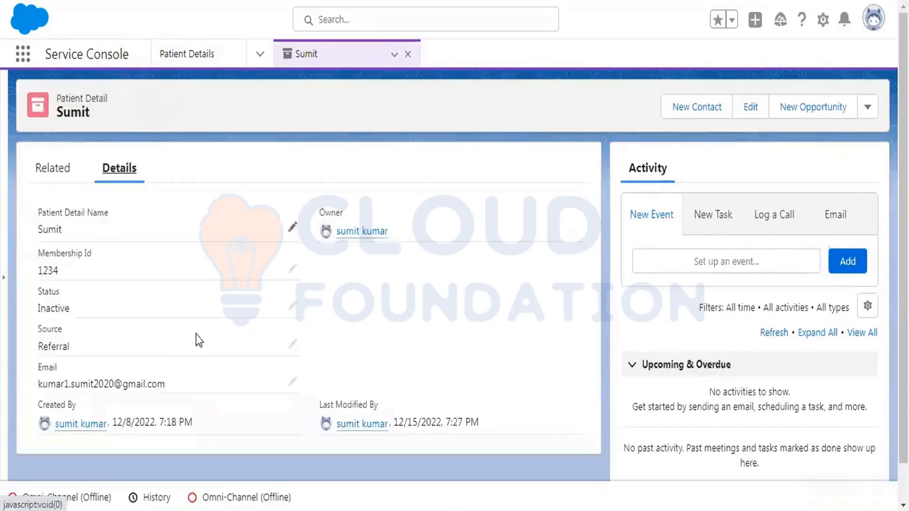
left_click(295, 304)
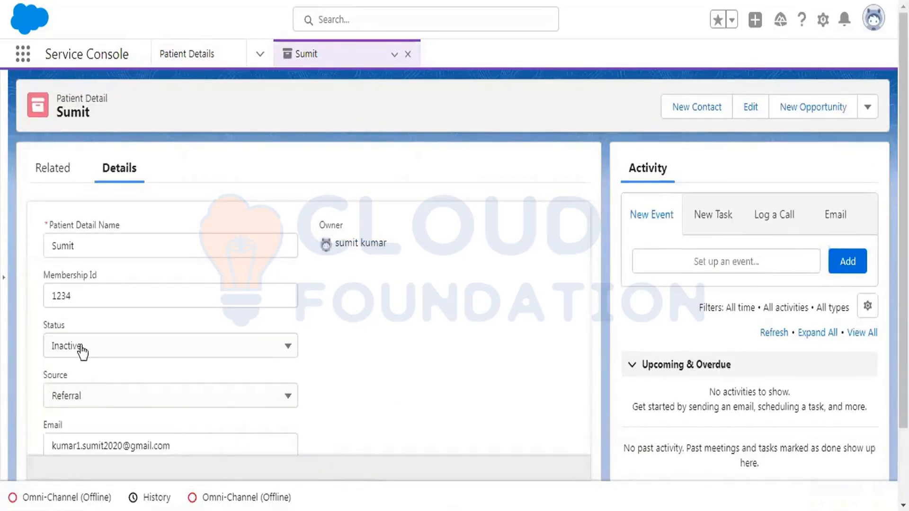
left_click(81, 348)
left_click(82, 404)
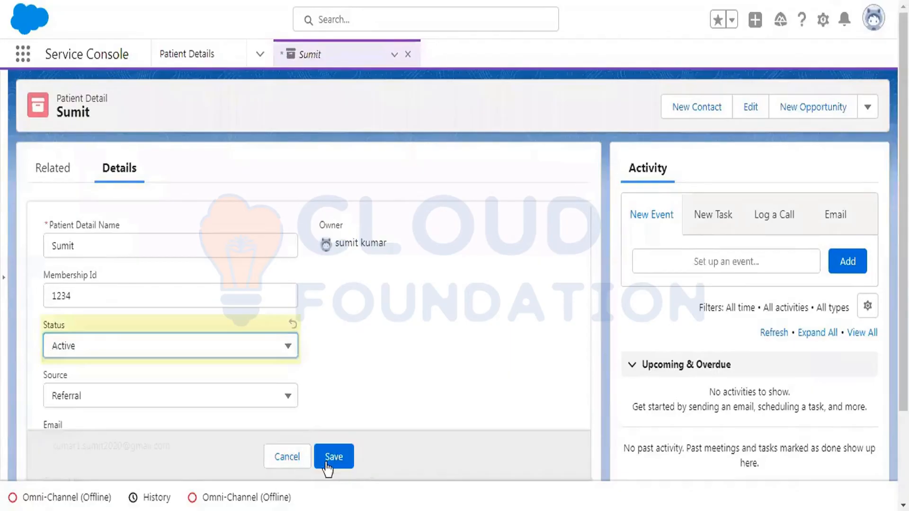
left_click(327, 465)
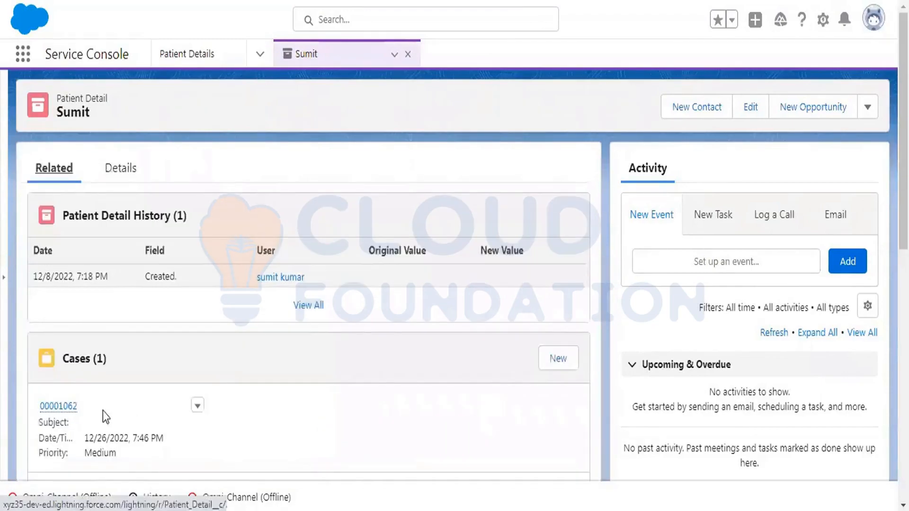
Open the patient's related case and check its status on the details page.
left_click(60, 405)
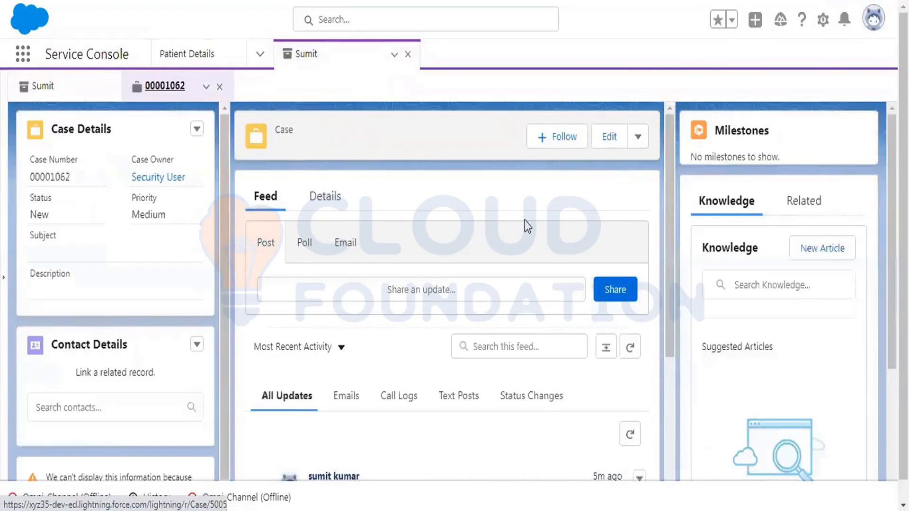
left_click(326, 209)
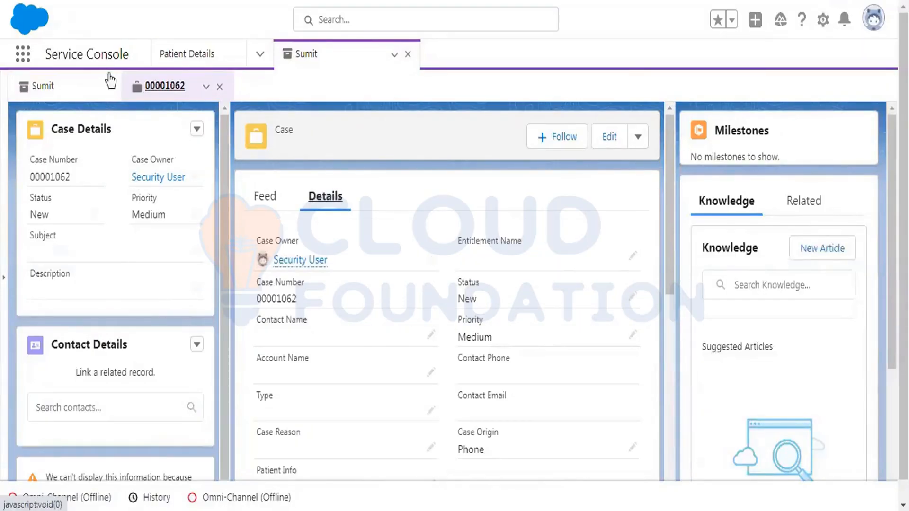
Return to the first Patient Details record, set its Status to Inactive and save it.
left_click(188, 59)
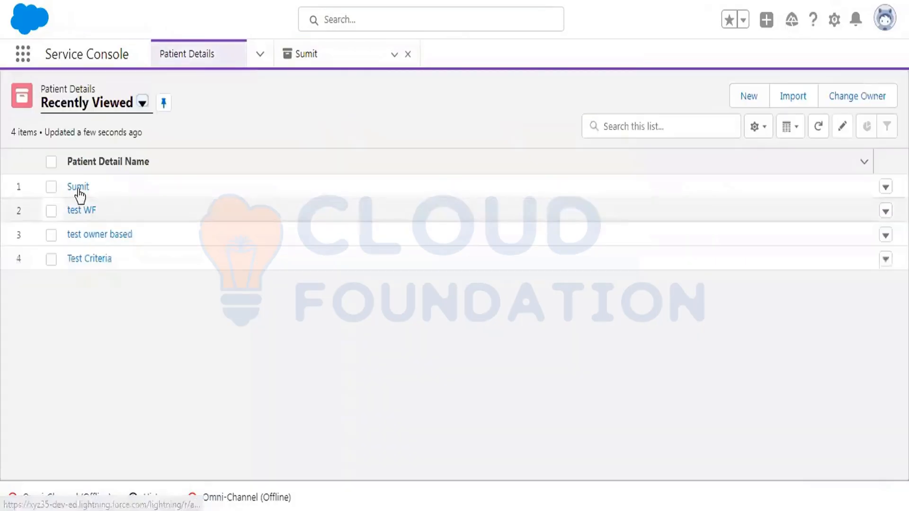
left_click(81, 188)
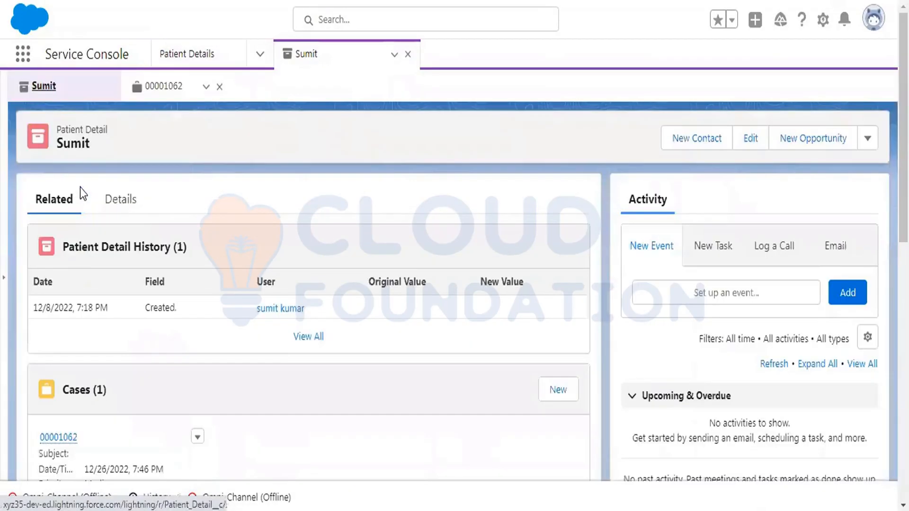
left_click(121, 203)
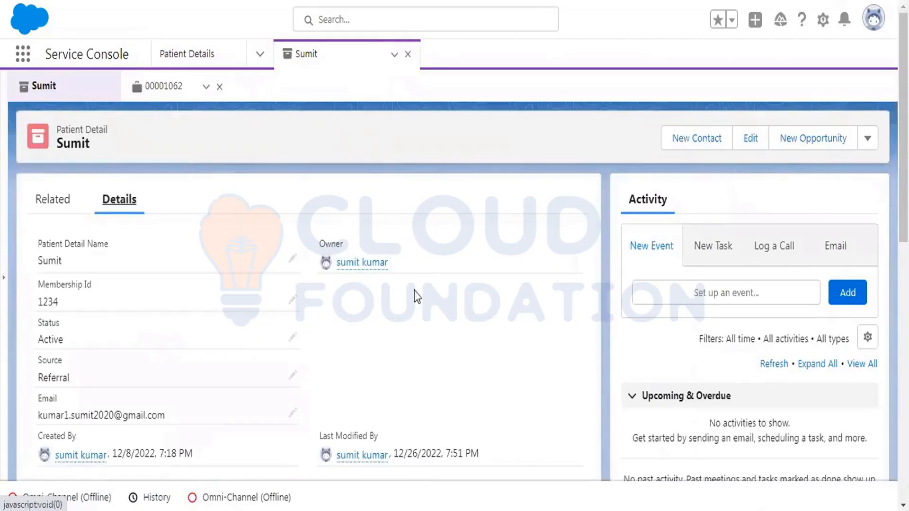
left_click(292, 339)
left_click(106, 384)
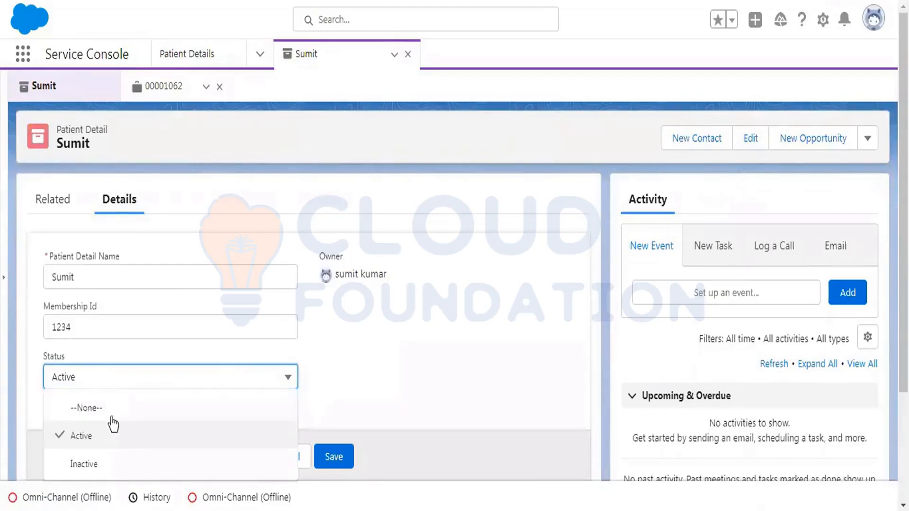
left_click(99, 466)
scroll(444, 308, "down", 2)
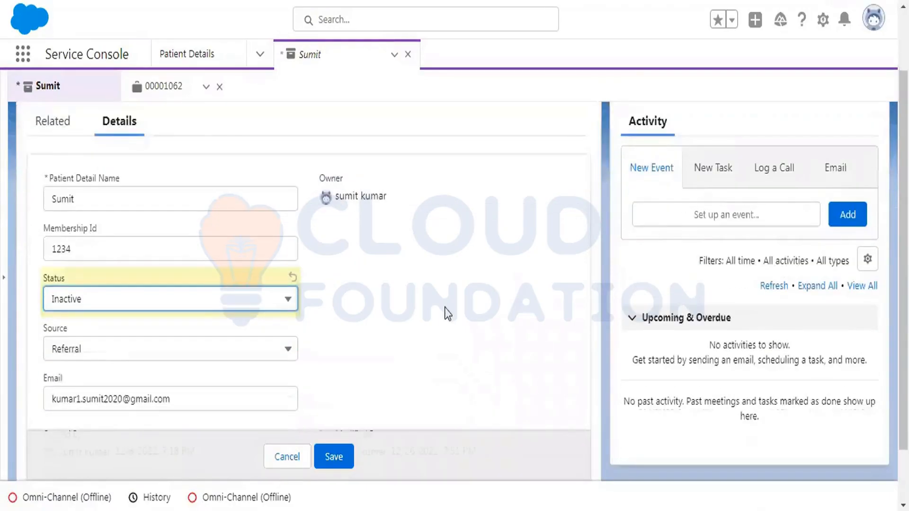
left_click(348, 451)
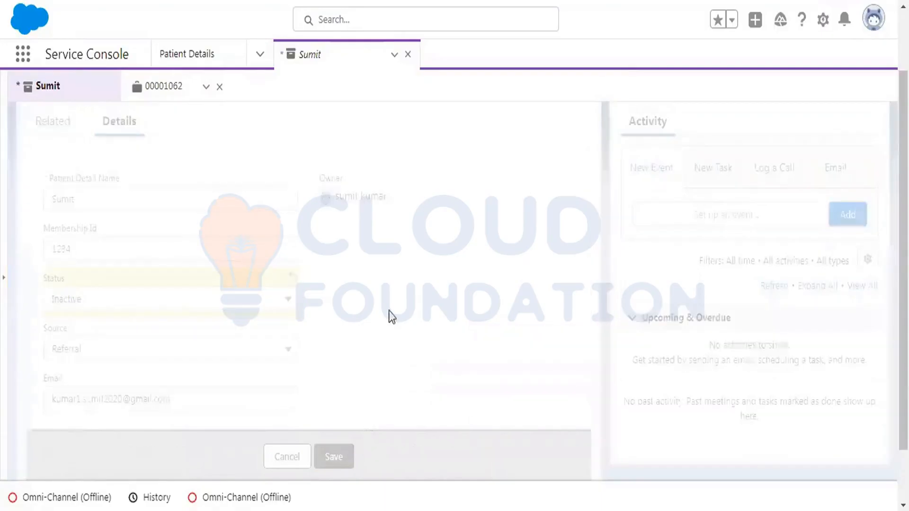
Preview the patient's related case from the Cases related list to verify its status.
left_click(53, 179)
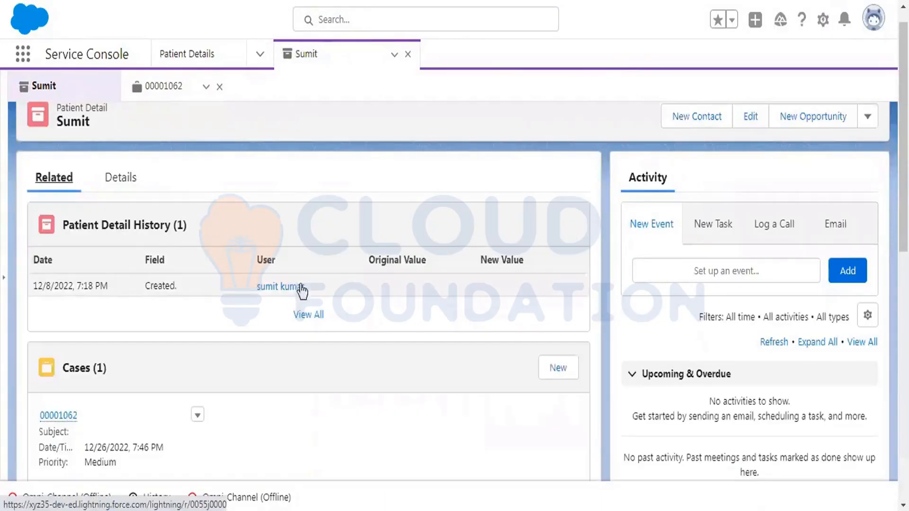
scroll(300, 289, "down", 2)
mouse_move(69, 340)
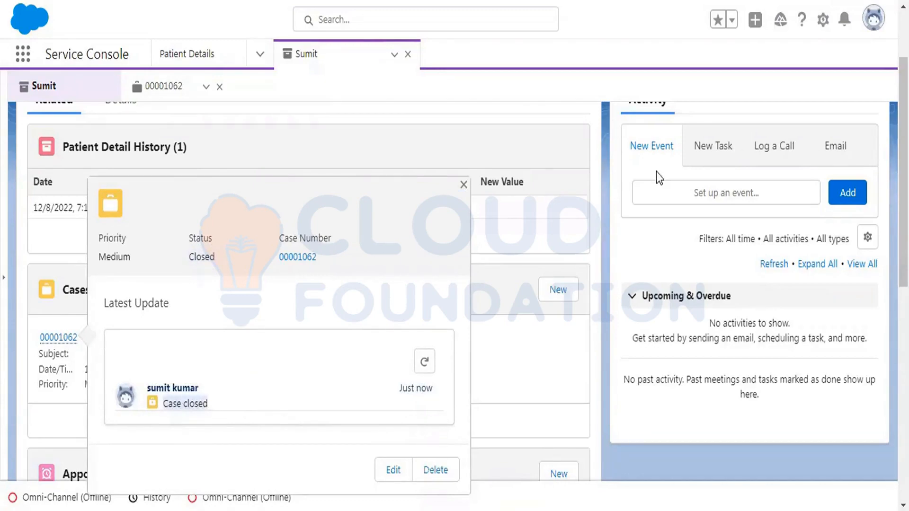
scroll(502, 120, "up", 2)
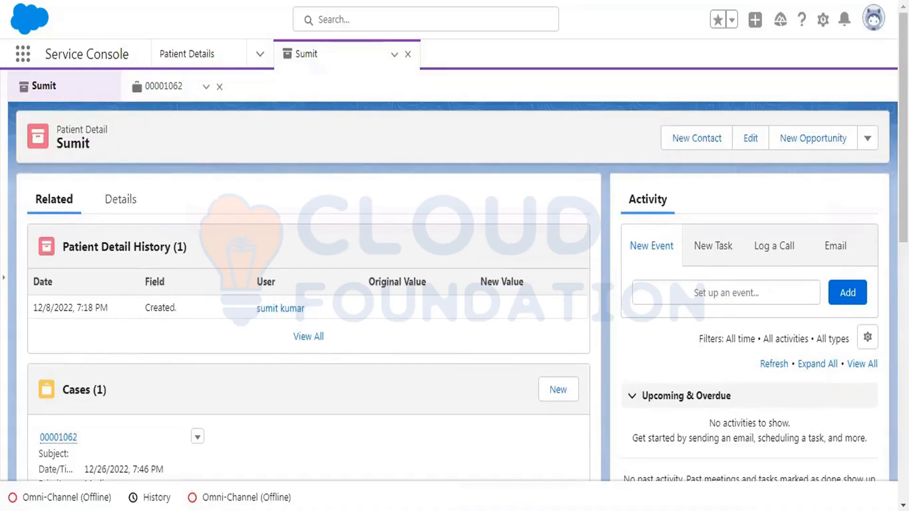
Switch to Notepad++ and append a row of dashes to requirement 1, about closing cases when a patient becomes inactive.
key("alt+Tab")
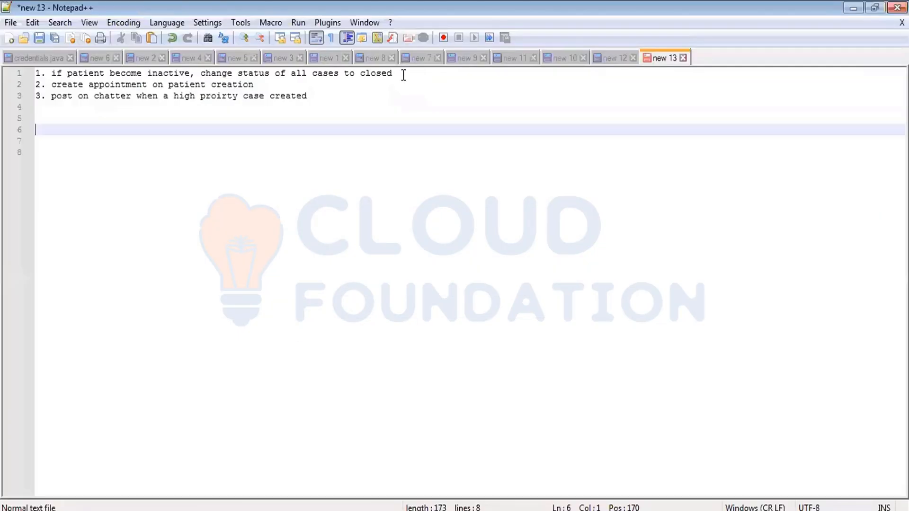
left_click(403, 75)
type("----------------")
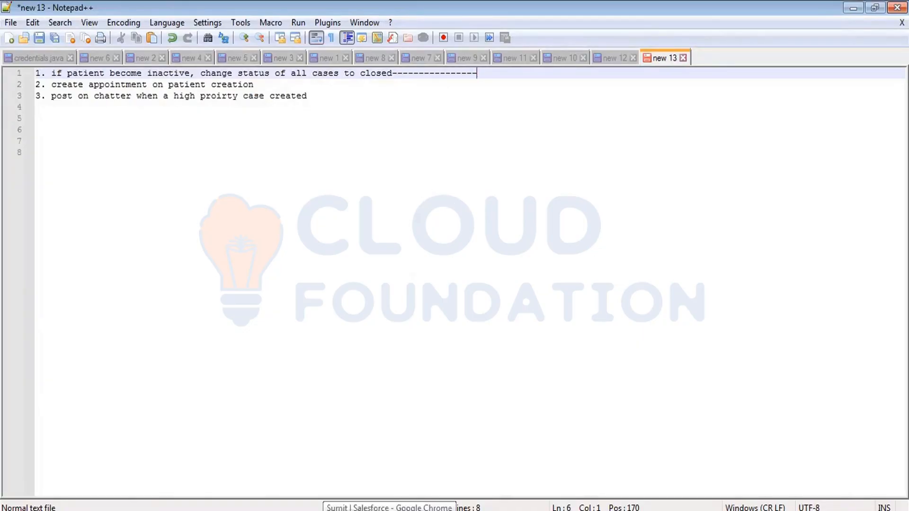
Switch back to Process Builder in Chrome and show the list of all processes.
left_click(390, 510)
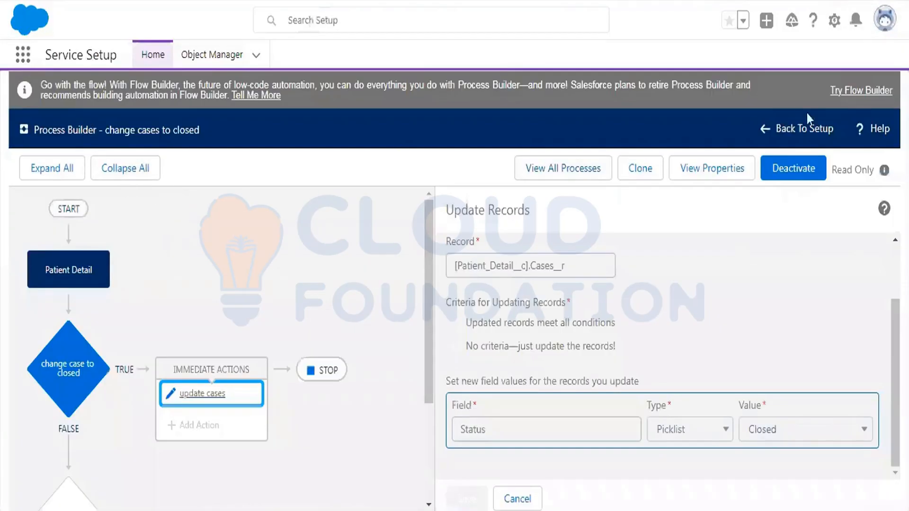
left_click(588, 169)
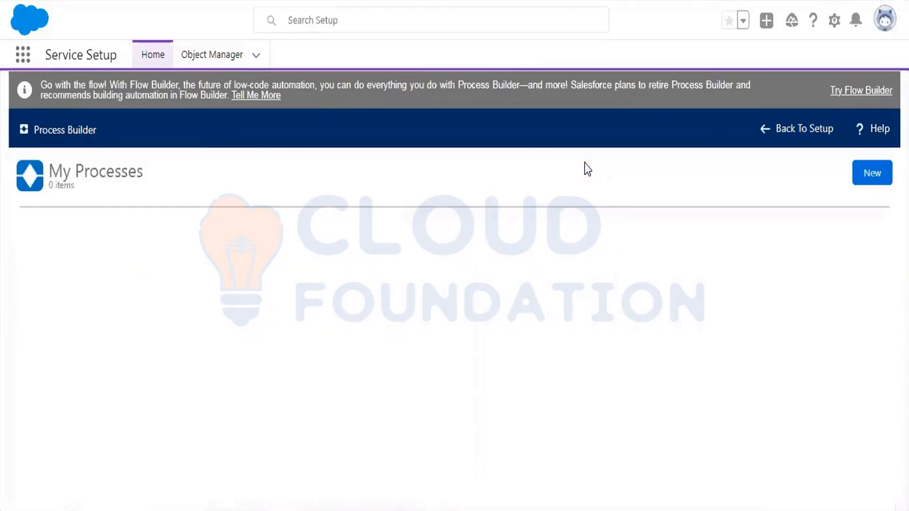
Start a new process, continuing in Process Builder, and name it Create Appointment.
left_click(875, 173)
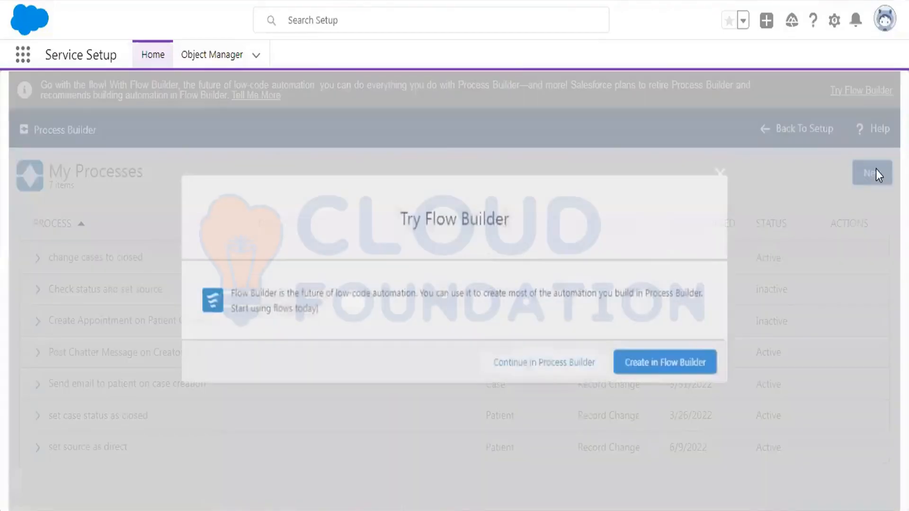
left_click(559, 365)
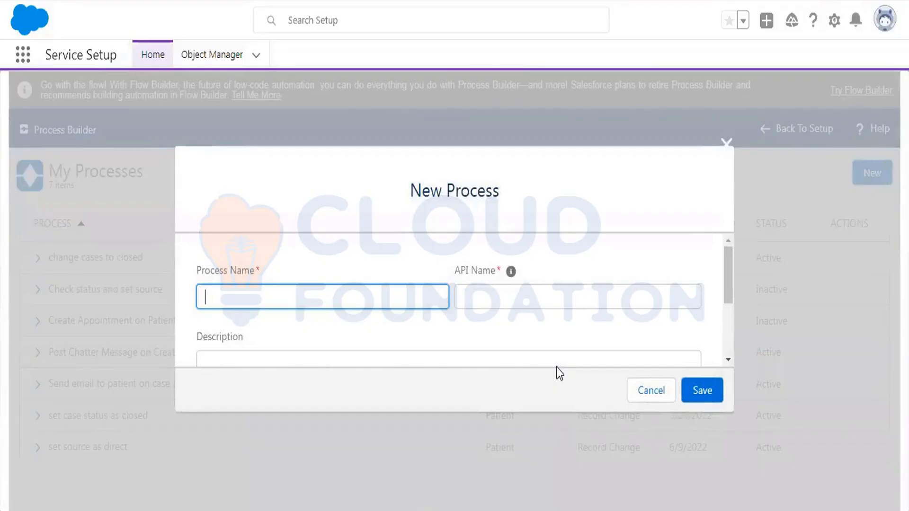
type("create")
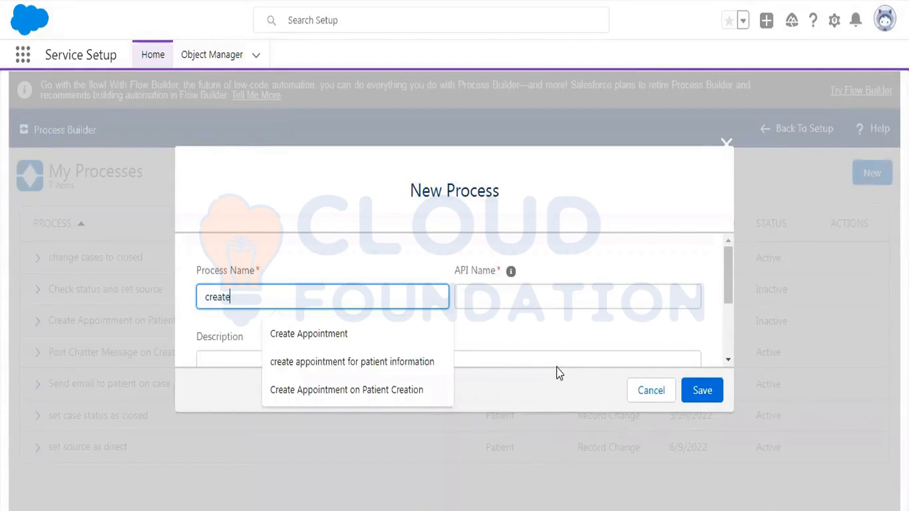
type(" app")
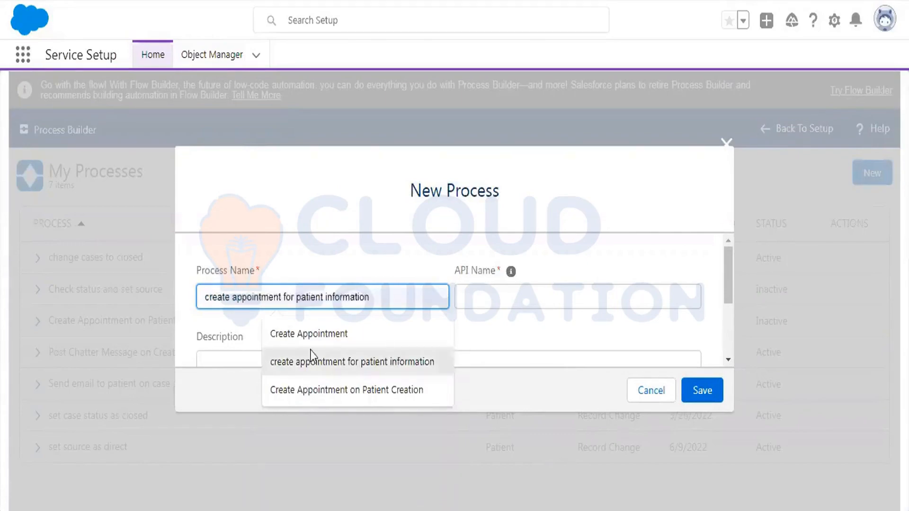
left_click(306, 338)
scroll(507, 288, "down", 2)
scroll(490, 285, "up", 2)
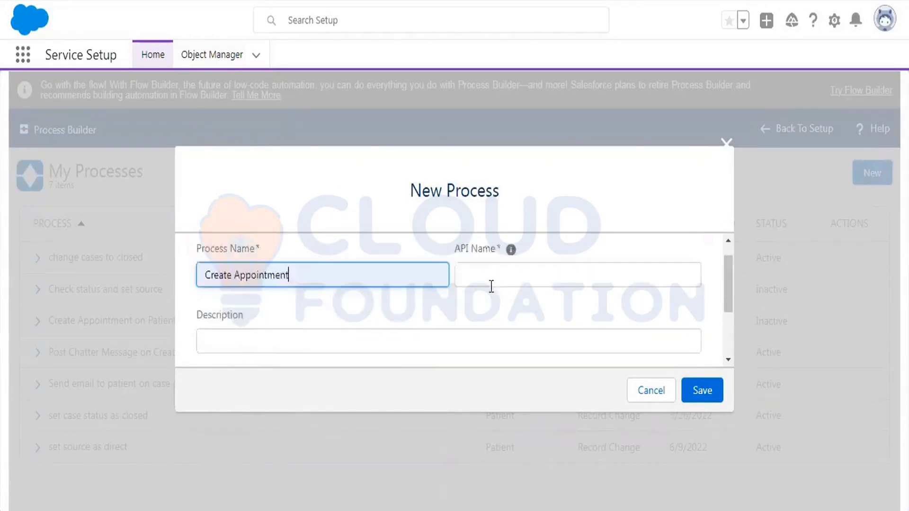
Fill in the new process's API name, make it start when a record changes, and save it.
left_click(544, 290)
scroll(558, 276, "down", 1)
scroll(558, 276, "down", 1)
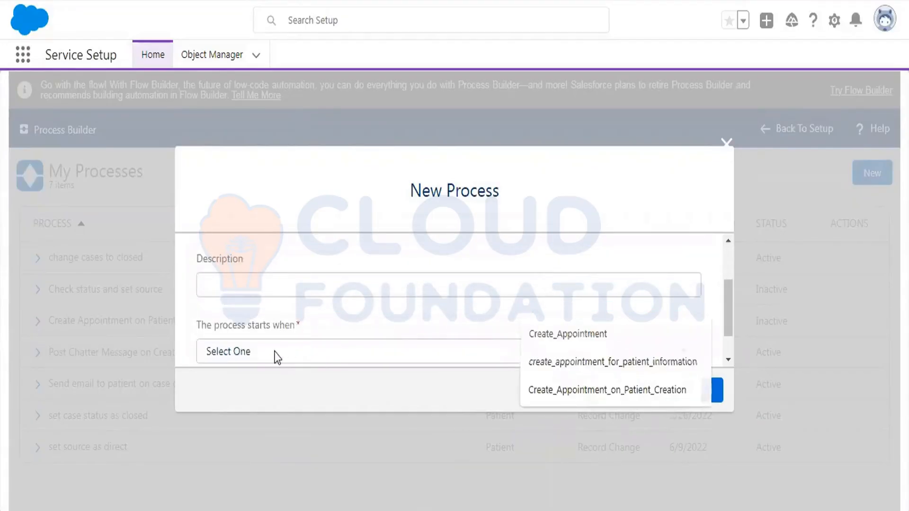
left_click(275, 355)
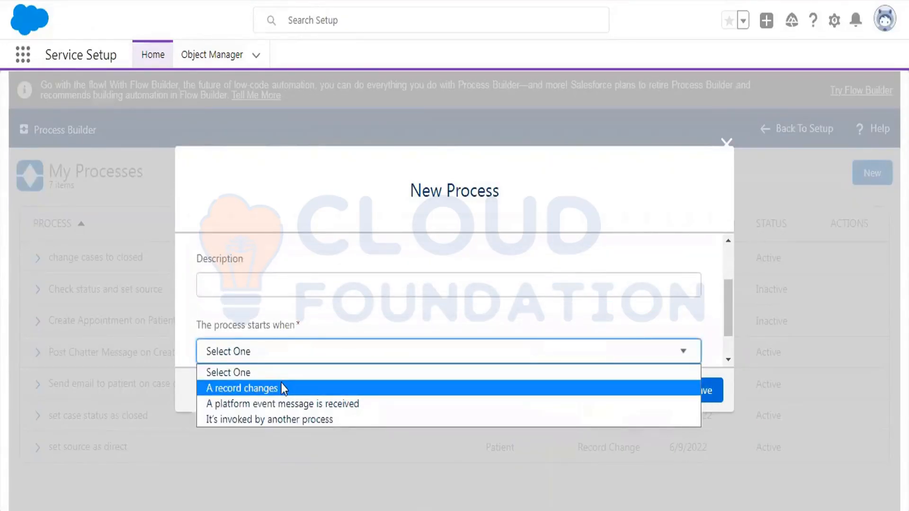
left_click(688, 386)
left_click(709, 392)
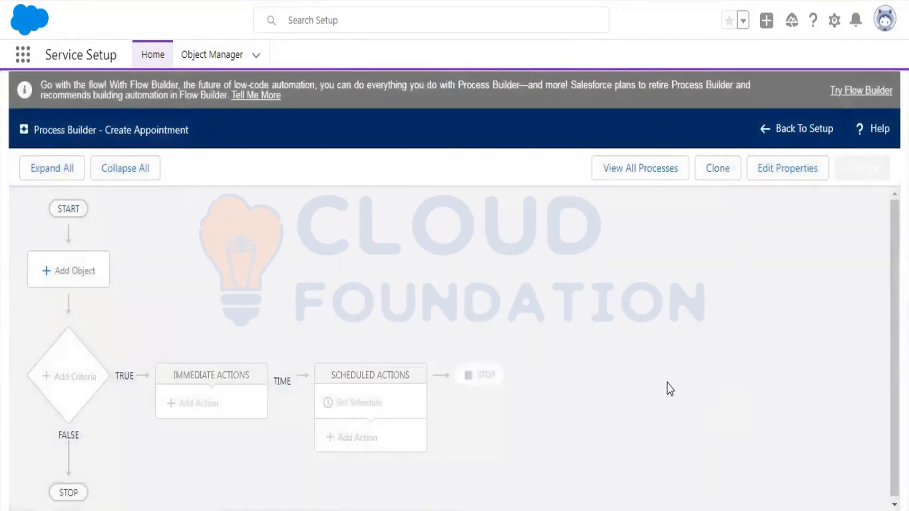
Add Patient Detail as the process's object, starting only when a record is created, and save it.
left_click(74, 283)
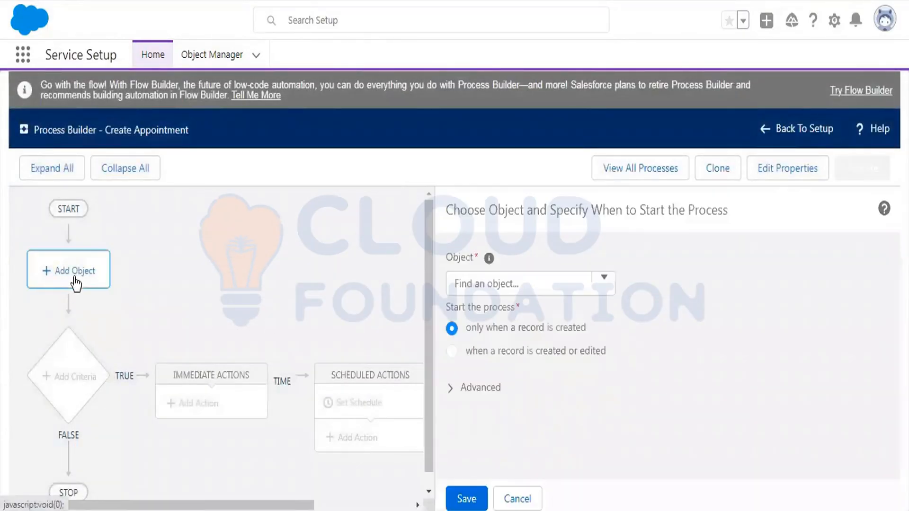
left_click(513, 285)
type("pat")
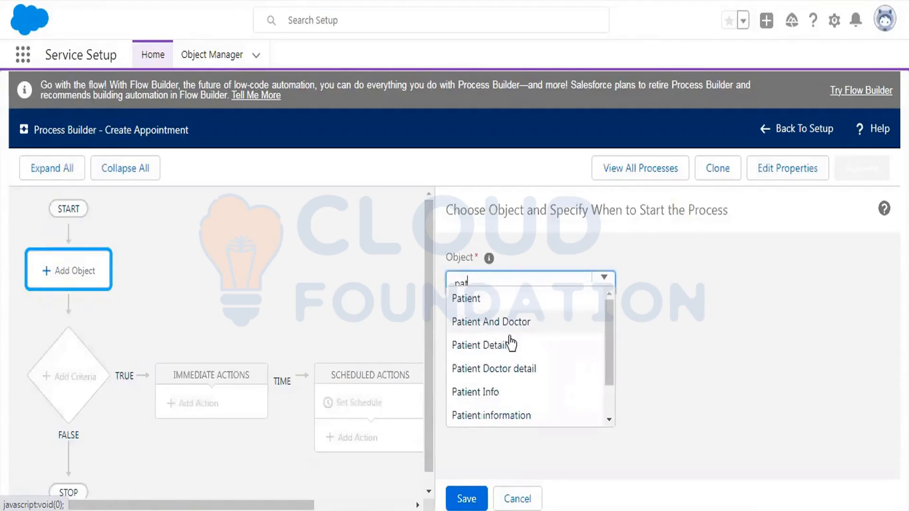
left_click(509, 345)
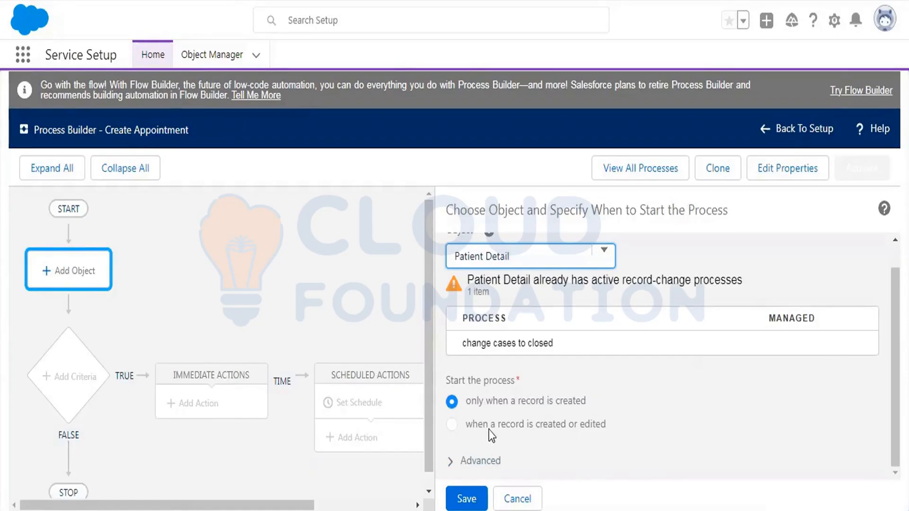
left_click(465, 498)
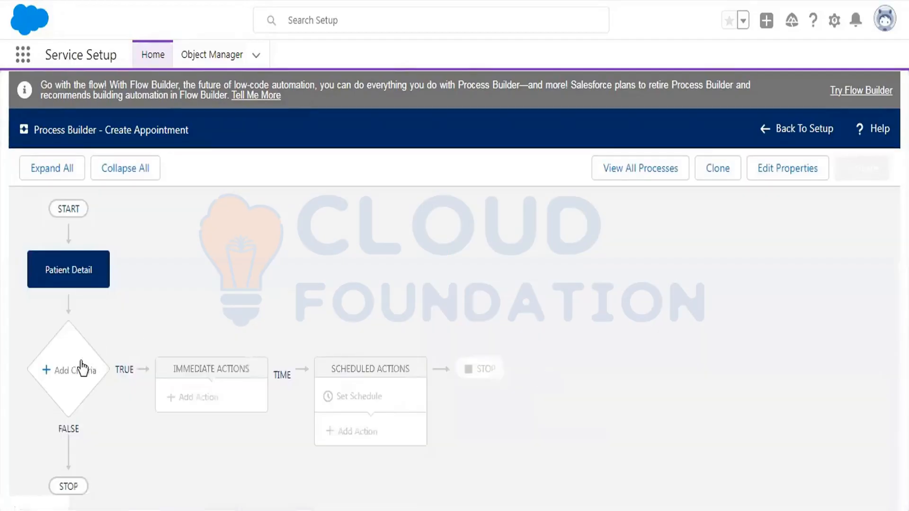
Define criteria named "no criteria" with the option "No criteria—just execute the actions!" and save them.
left_click(82, 369)
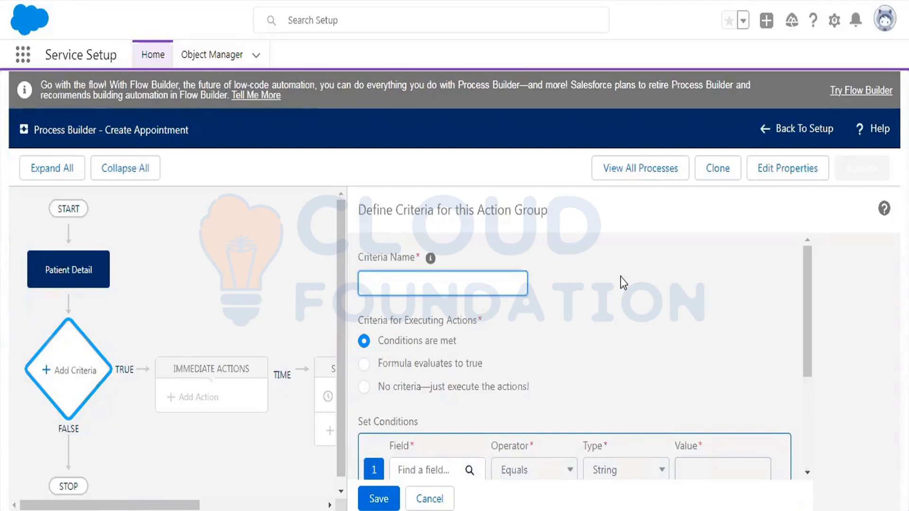
type("no criteria")
left_click(363, 387)
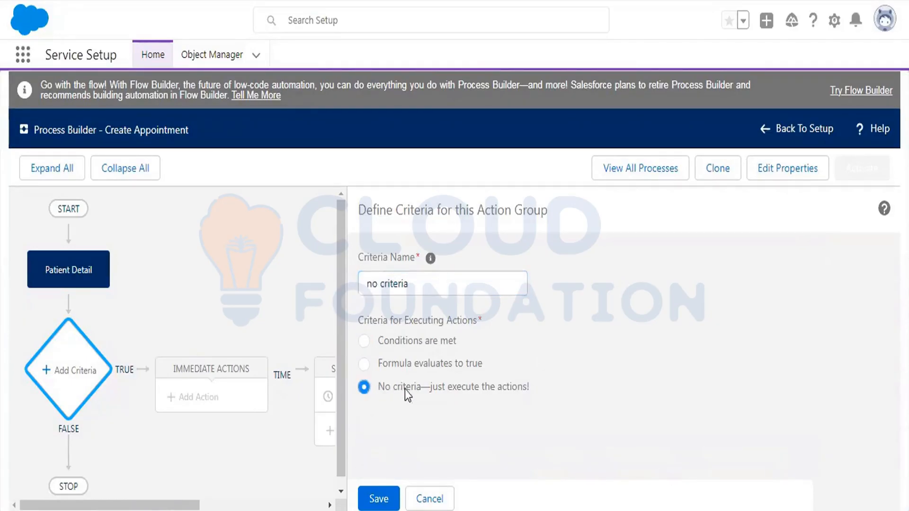
left_click_drag(405, 390, 508, 393)
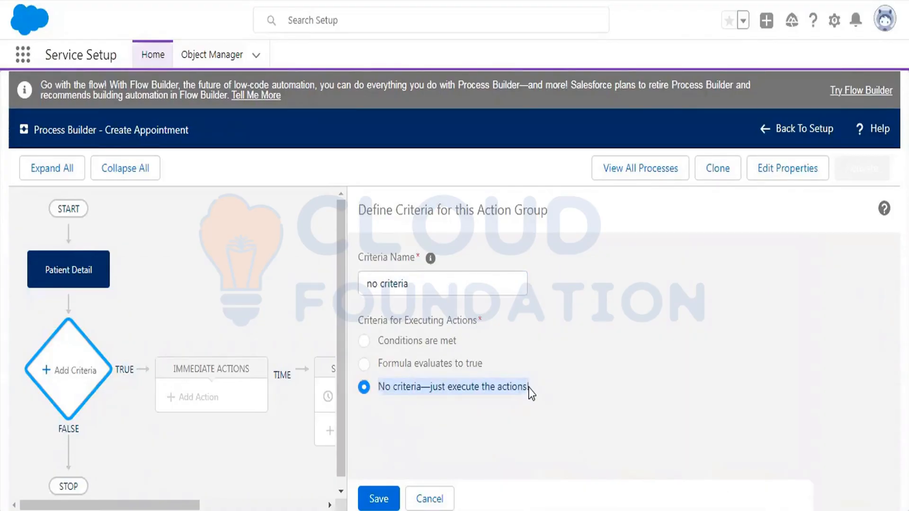
left_click(378, 498)
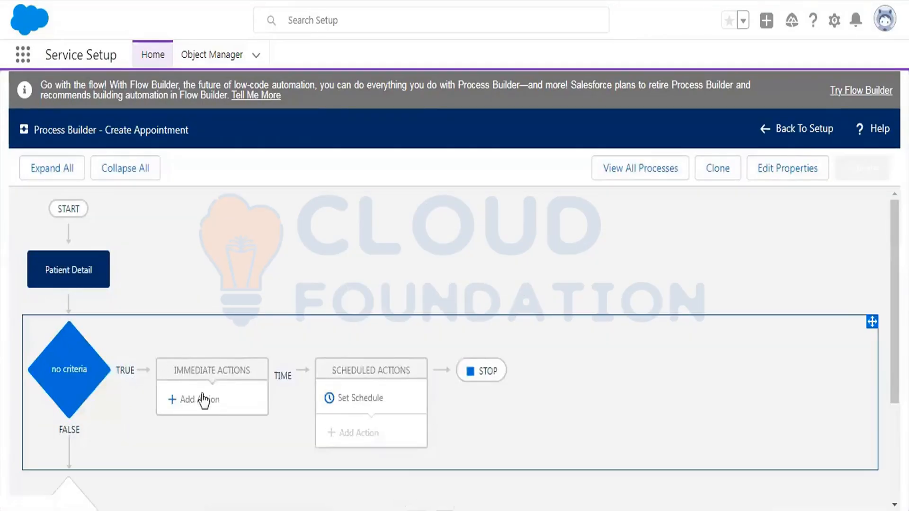
Add an immediate action of type Create a Record and name it "cretae appointment".
left_click(204, 400)
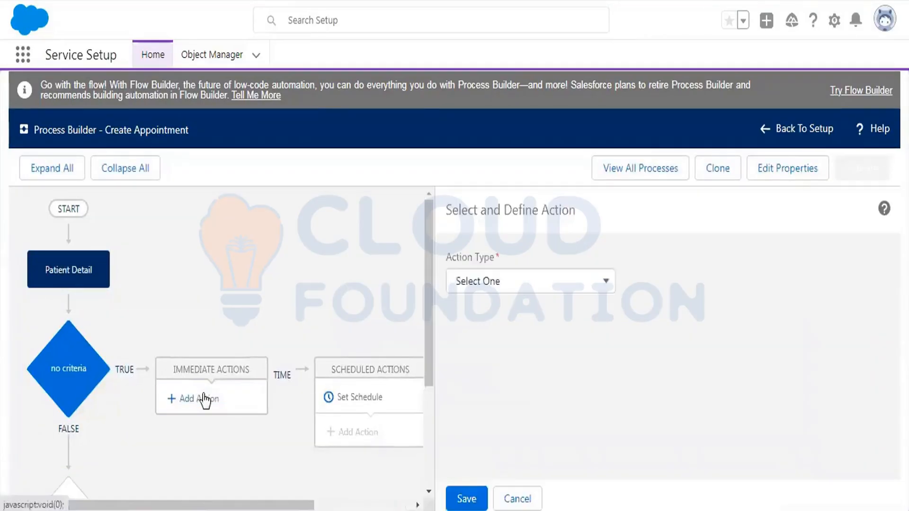
left_click(504, 276)
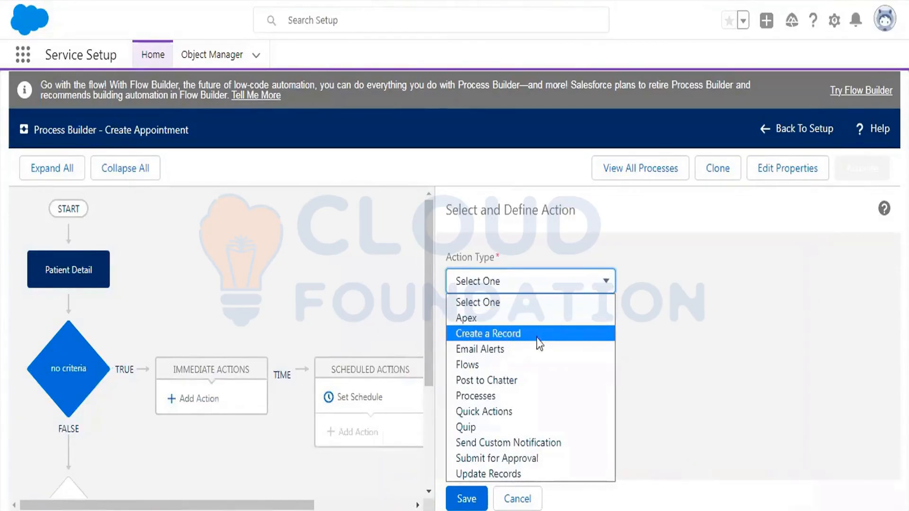
left_click(502, 334)
left_click(509, 334)
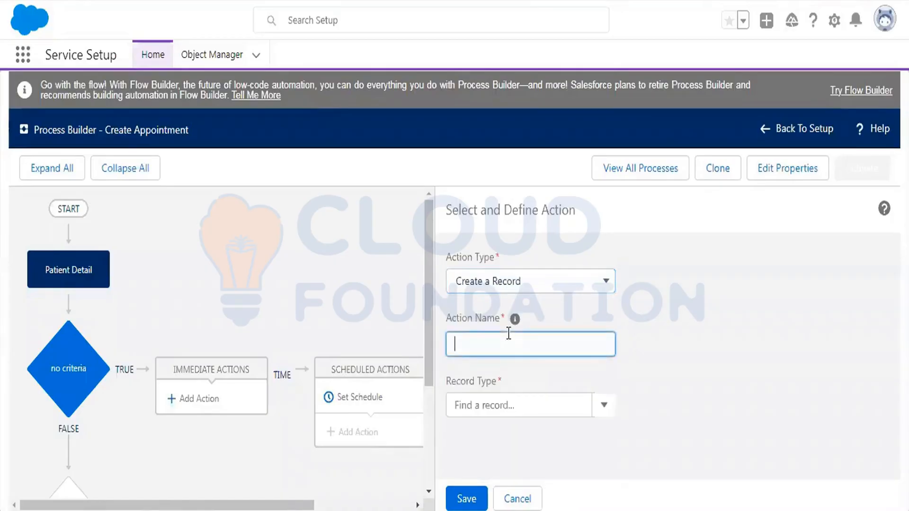
type("cretae appo")
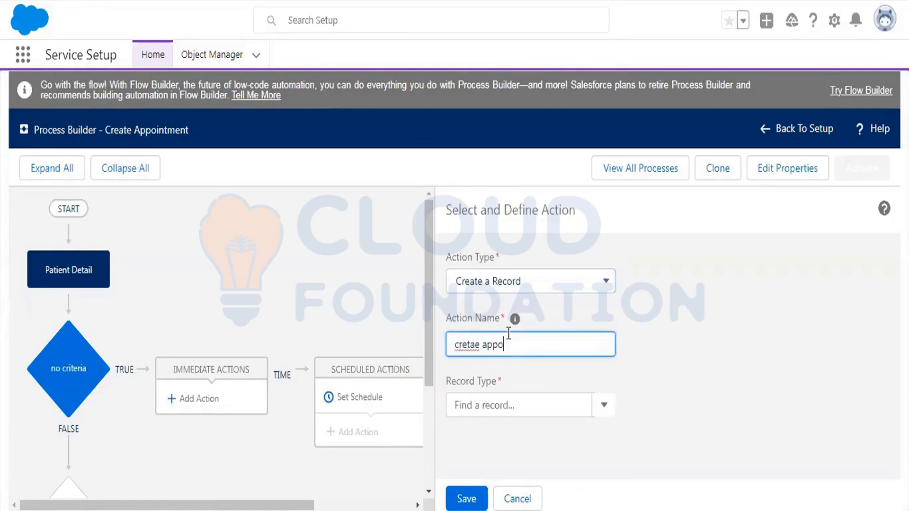
type("intment")
Set the action's record type to Appointment and its Appointment Name string value to "new appointment".
left_click(510, 409)
type("appoi")
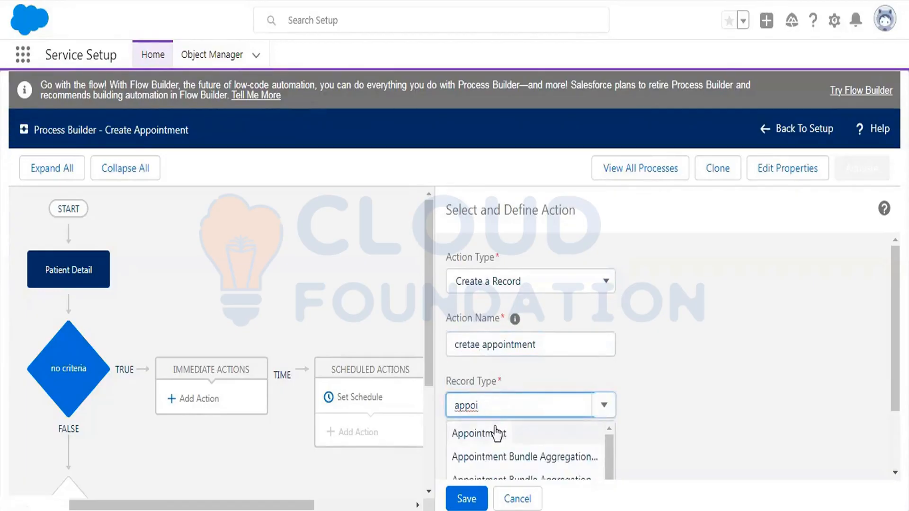
left_click(495, 433)
scroll(748, 320, "down", 3)
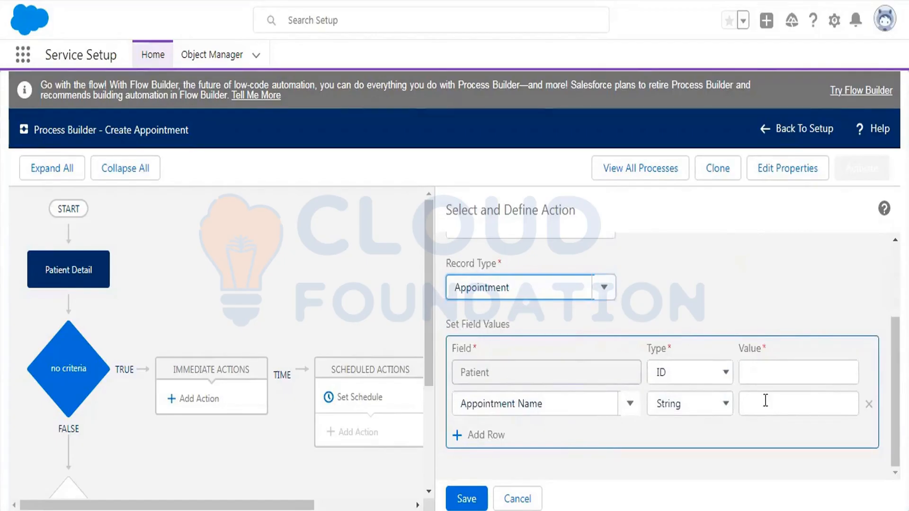
left_click(725, 403)
left_click(785, 404)
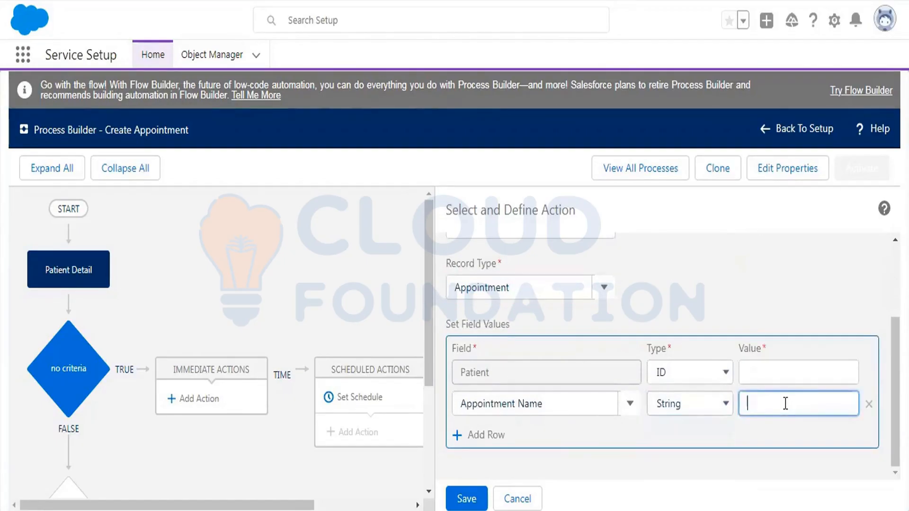
type("new appointment")
left_click(795, 374)
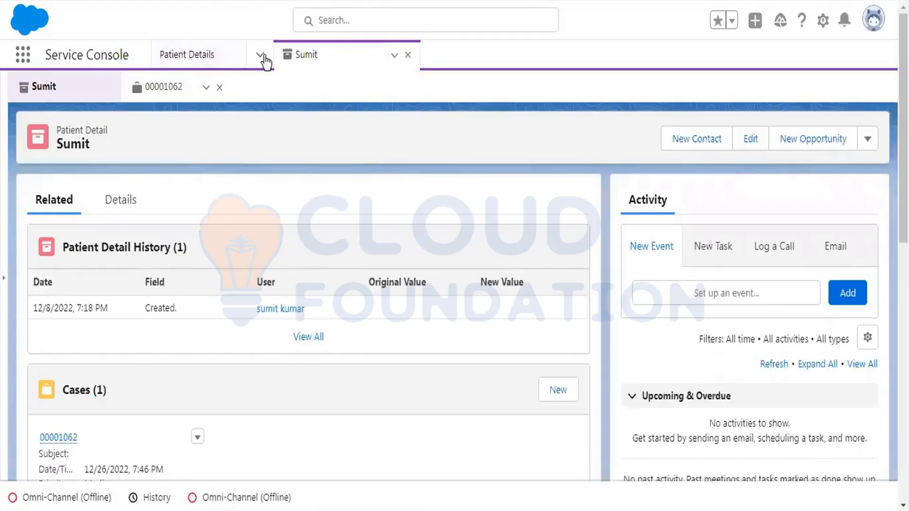
In the Service Console, show Appointment Details, open the second appointment in the list and examine its linked patient record.
left_click(261, 55)
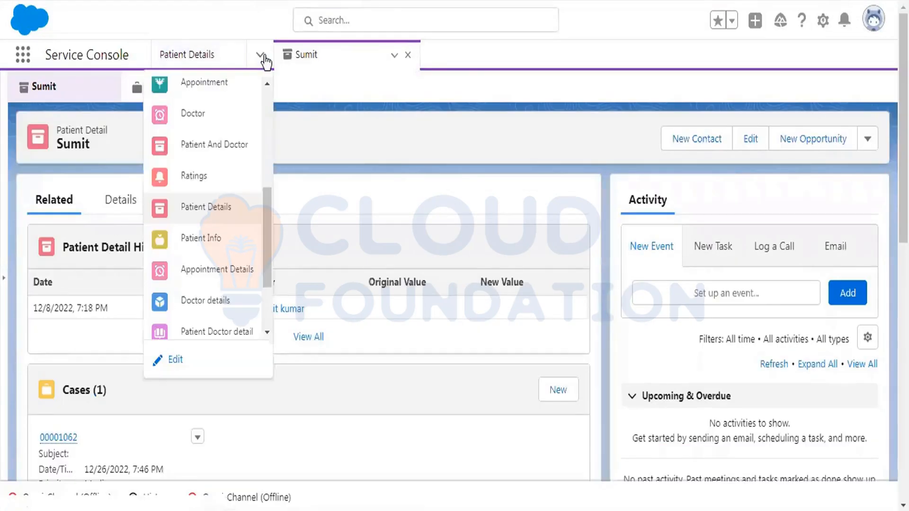
left_click(226, 272)
left_click(407, 57)
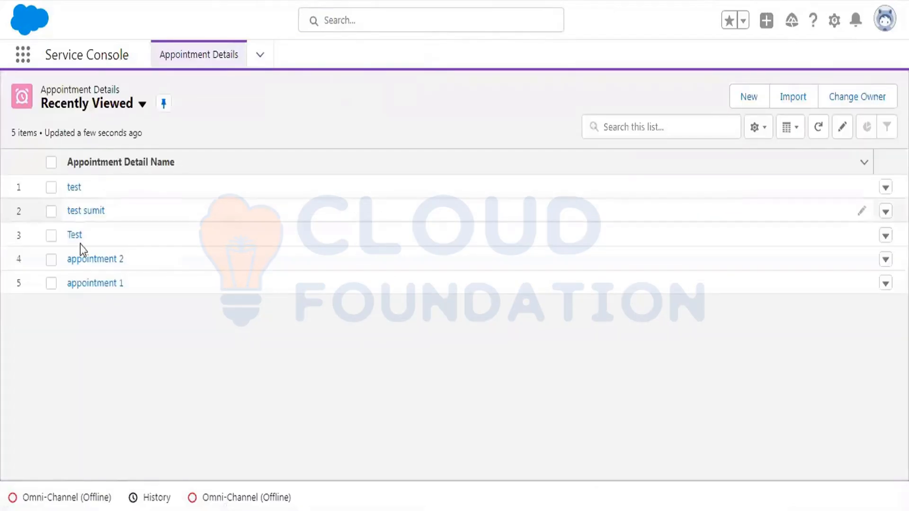
left_click(77, 214)
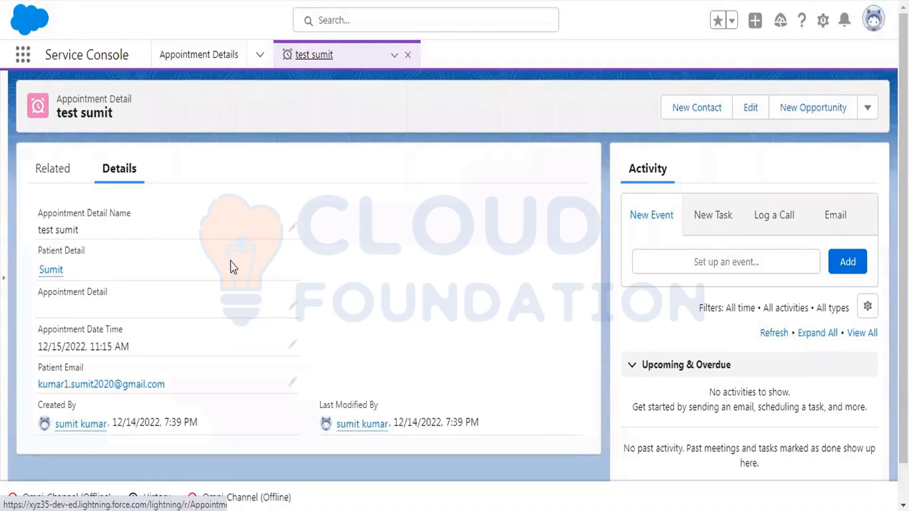
left_click(52, 271)
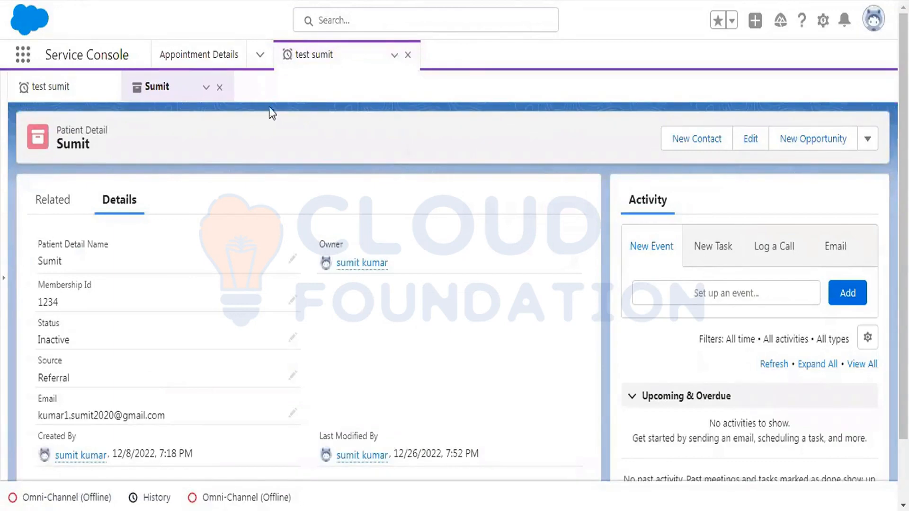
Start a new appointment detail record and try assigning the first recent patient to it, clearing the Patient Detail field again.
left_click(195, 59)
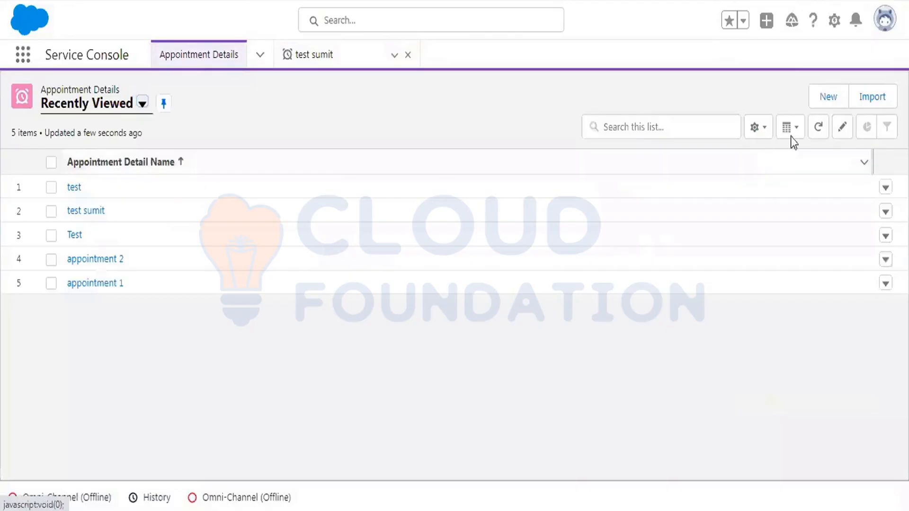
left_click(833, 97)
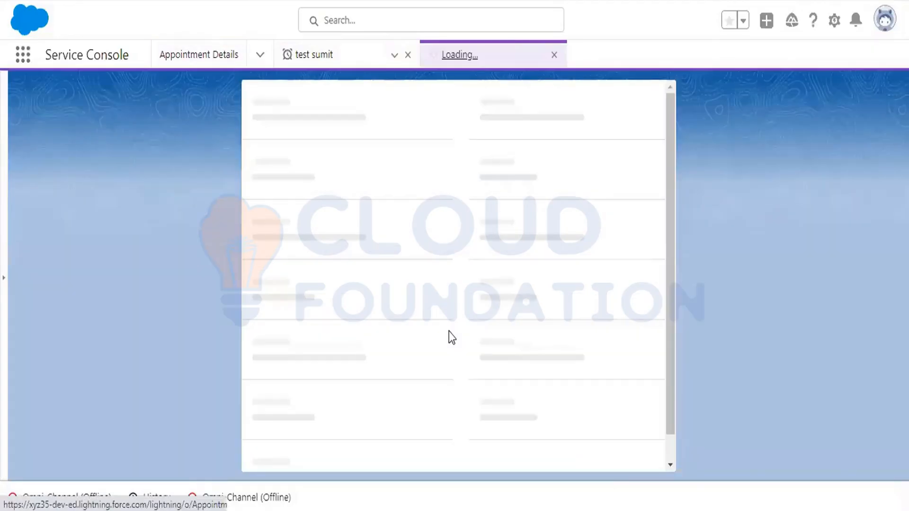
left_click(333, 255)
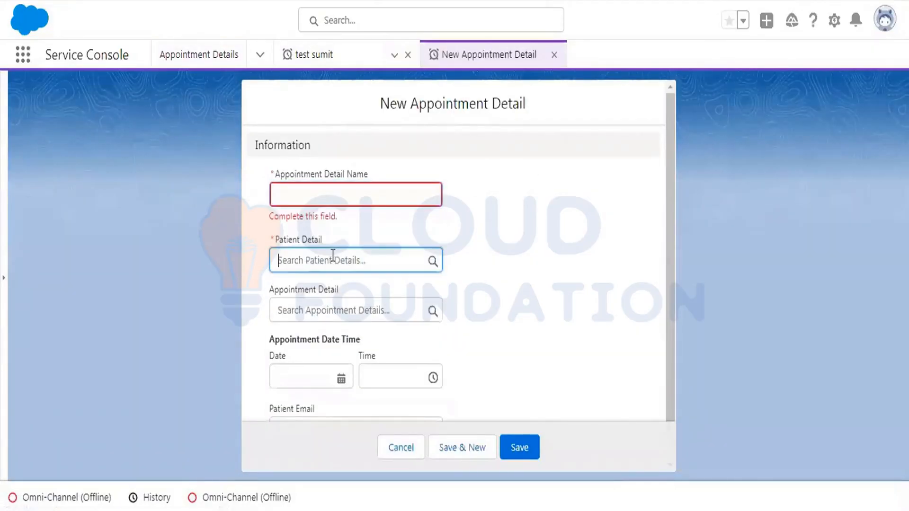
left_click(308, 132)
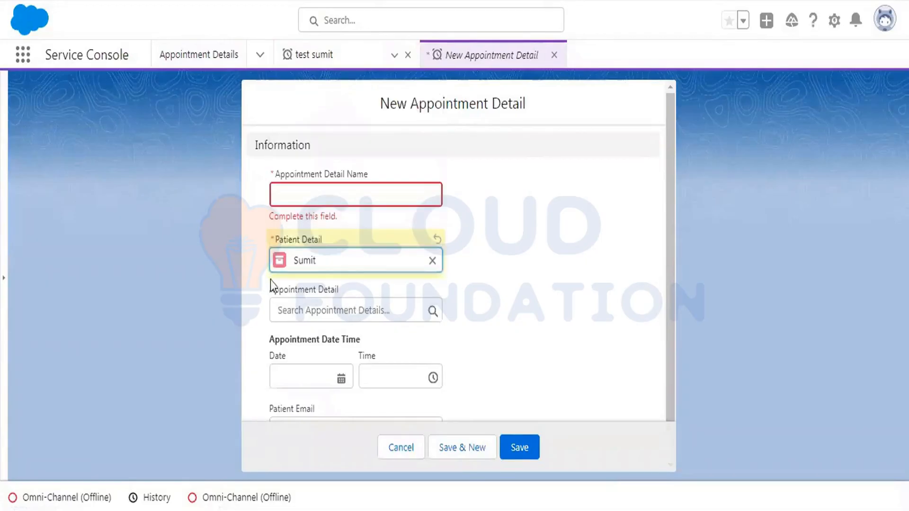
left_click(433, 262)
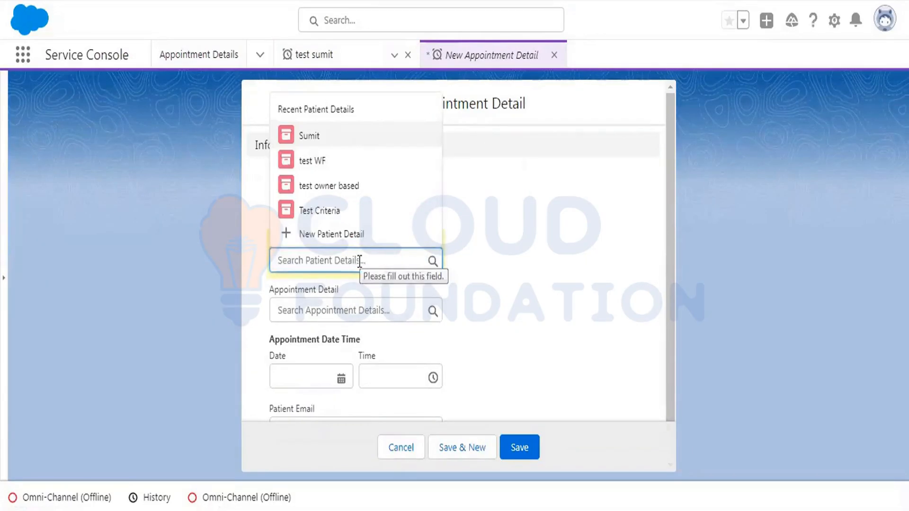
Try entering an arbitrary patient name with digits in the Patient Detail lookup and erase it again.
type("shankar1234")
key("BackSpace")
key("BackSpace")
key("BackSpace")
key("BackSpace")
key("BackSpace")
key("BackSpace")
key("BackSpace")
key("BackSpace")
key("BackSpace")
key("BackSpace")
key("BackSpace")
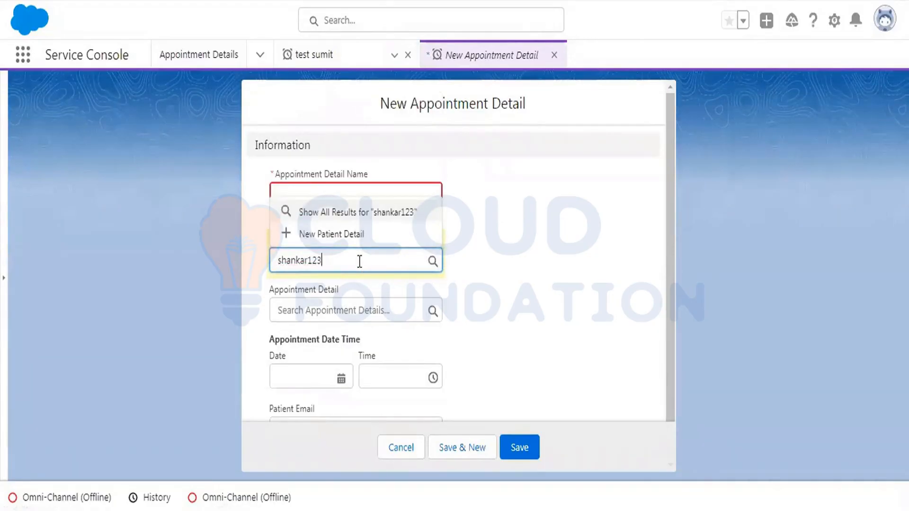
left_click(522, 223)
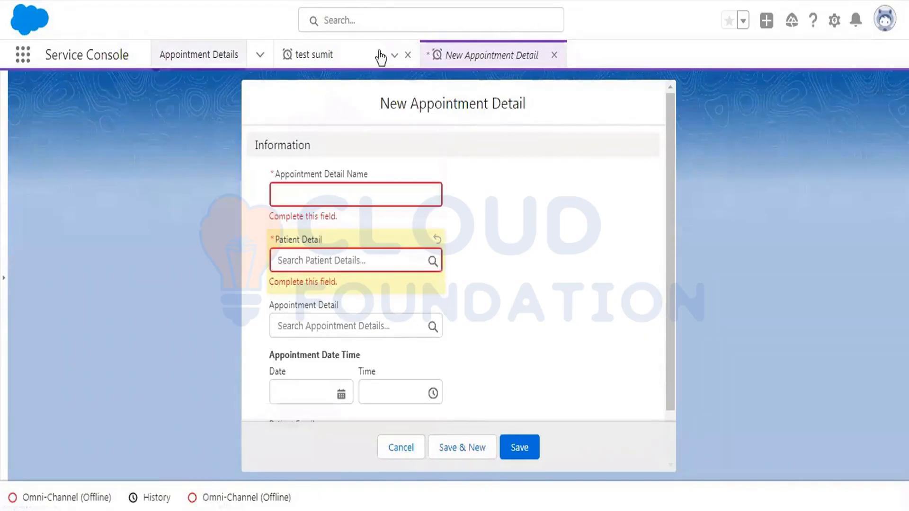
Try filling the new appointment detail's Patient Detail lookup with the first recent patient, then with the patient's record ID.
left_click(326, 57)
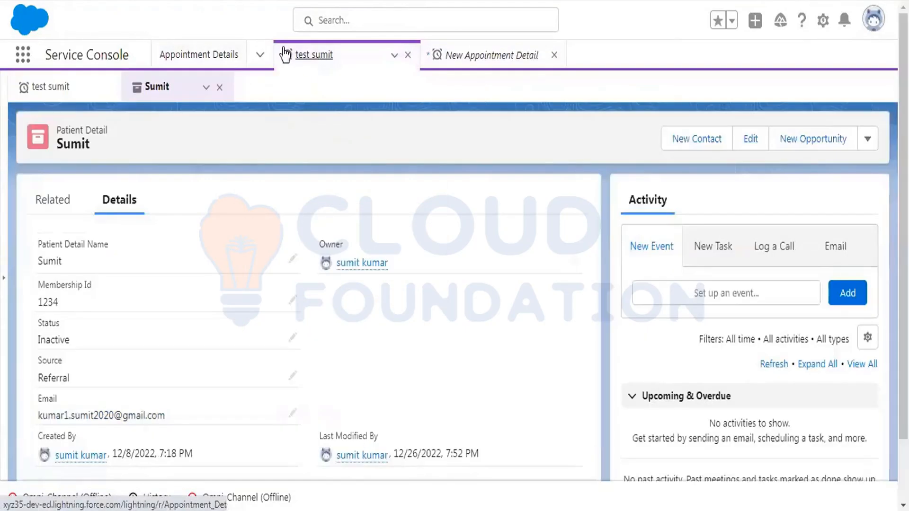
left_click(470, 55)
left_click(383, 266)
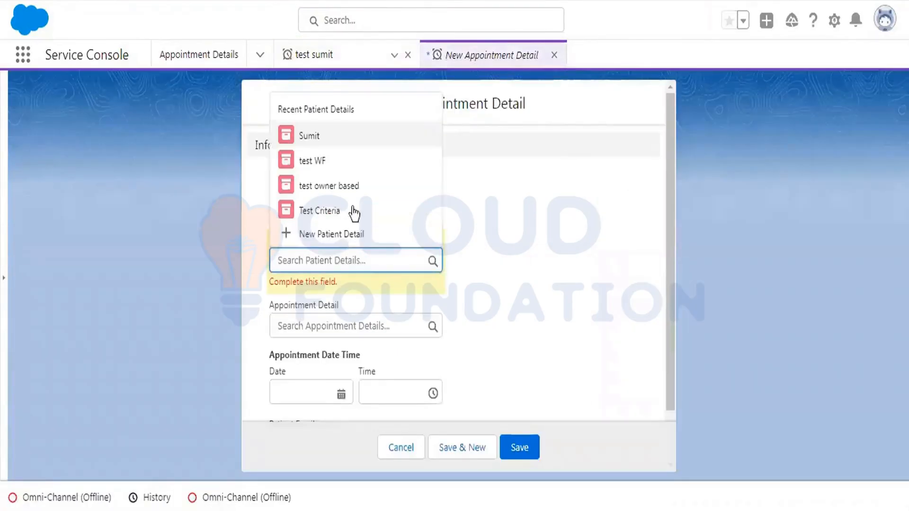
left_click(321, 140)
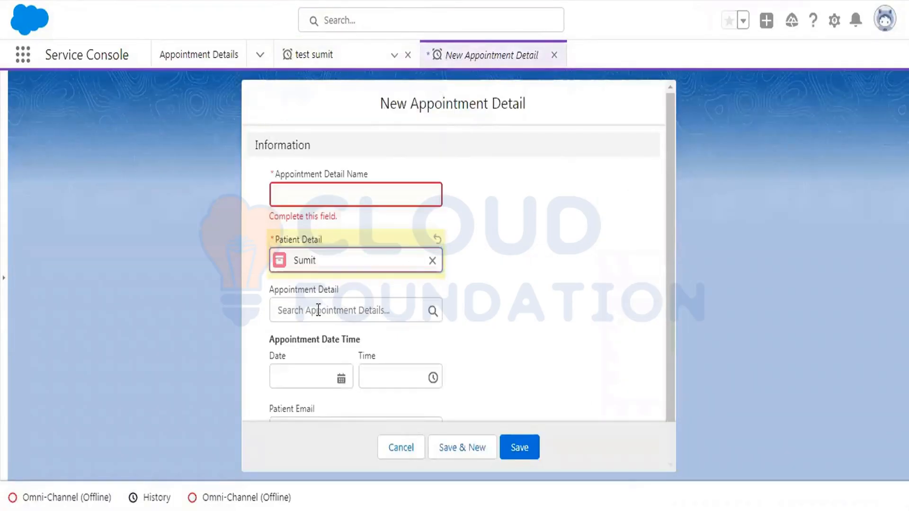
left_click(432, 260)
type("a065j00000DGt6iAAD")
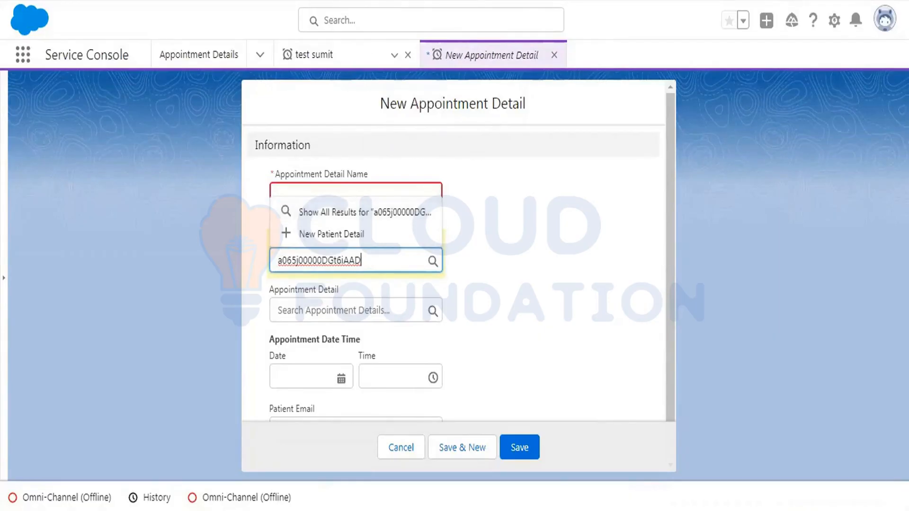
Switch to Process Builder and set the action's Patient value to a Field Reference to the Record ID of Patient_Detail__c.
left_click(365, 1)
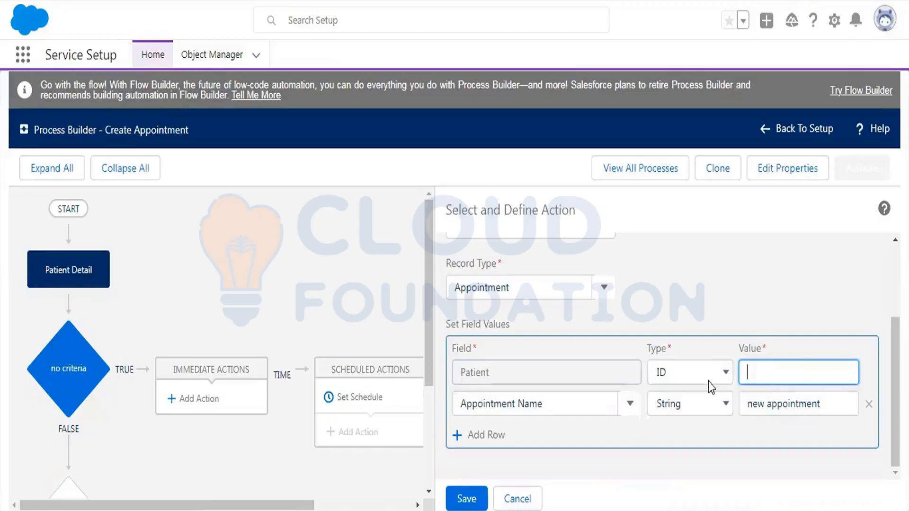
left_click(686, 374)
left_click(688, 408)
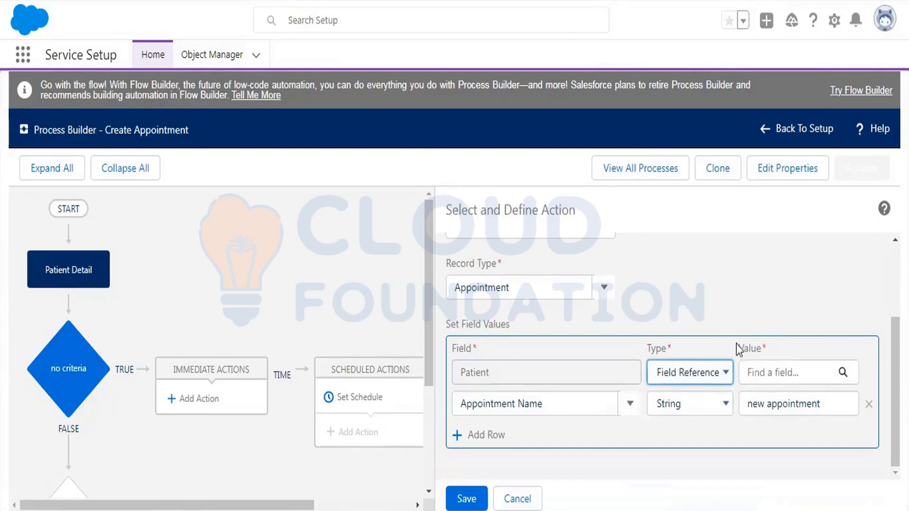
left_click(773, 376)
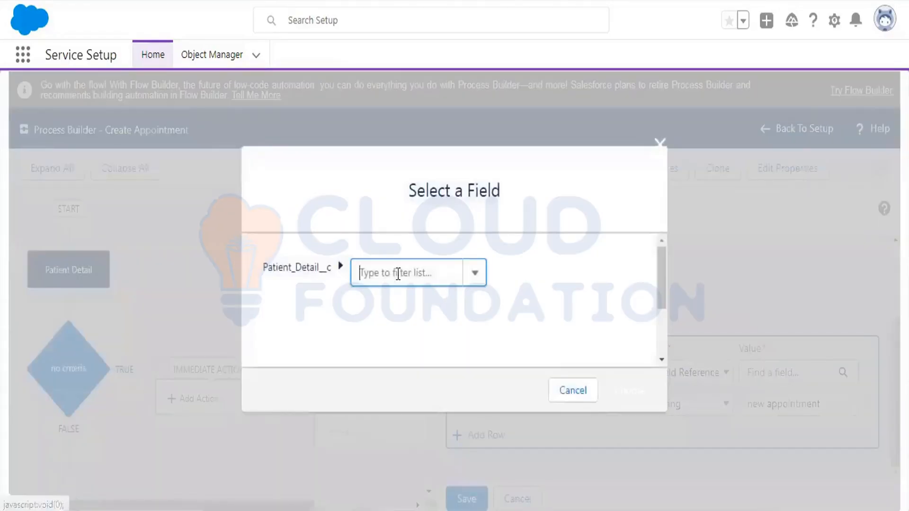
left_click(390, 271)
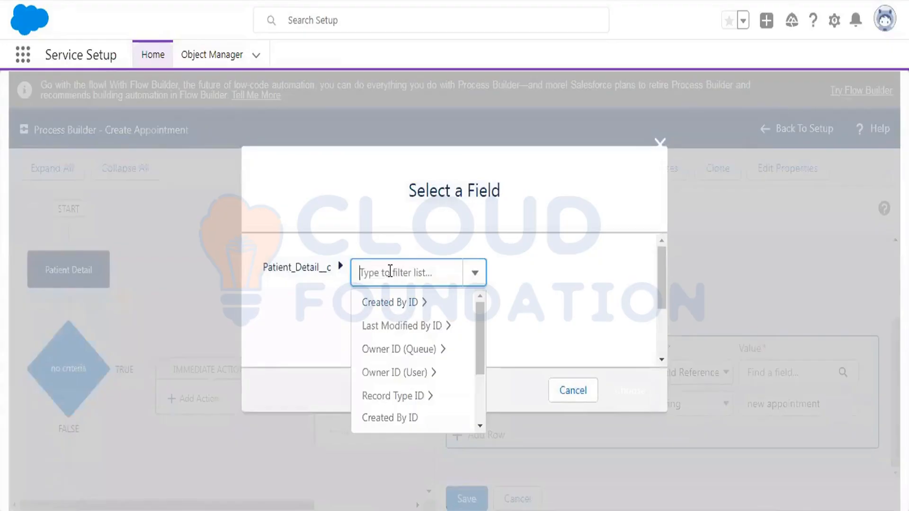
type("id")
scroll(411, 324, "down", 4)
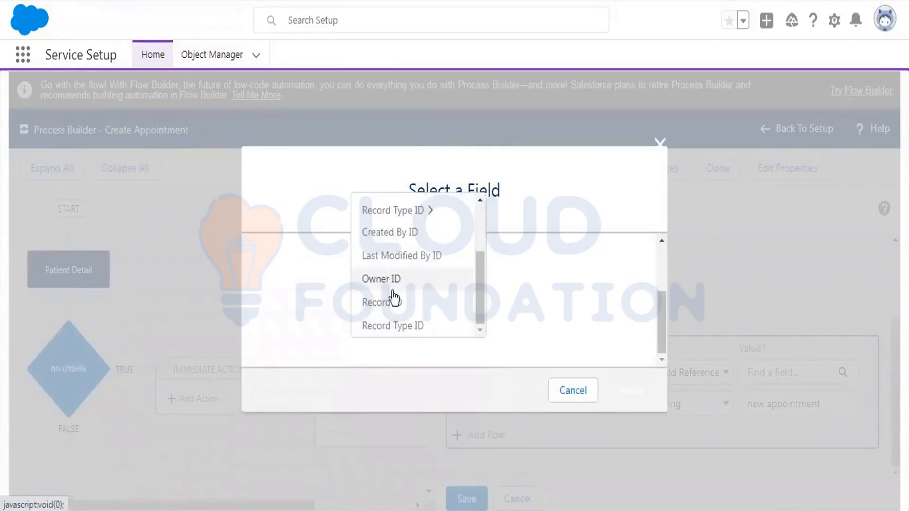
left_click(393, 301)
left_click(651, 390)
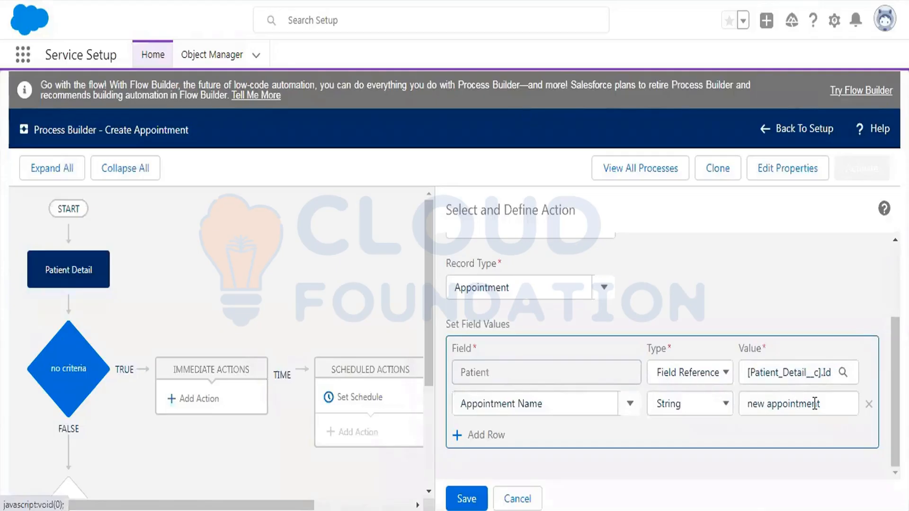
Save the appointment creation action and activate the Create Appointment process.
left_click_drag(830, 404, 736, 410)
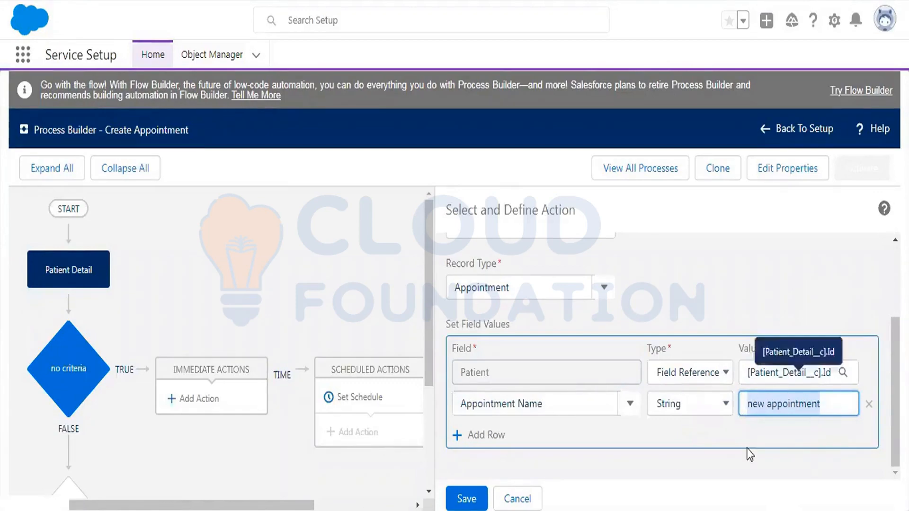
left_click(756, 297)
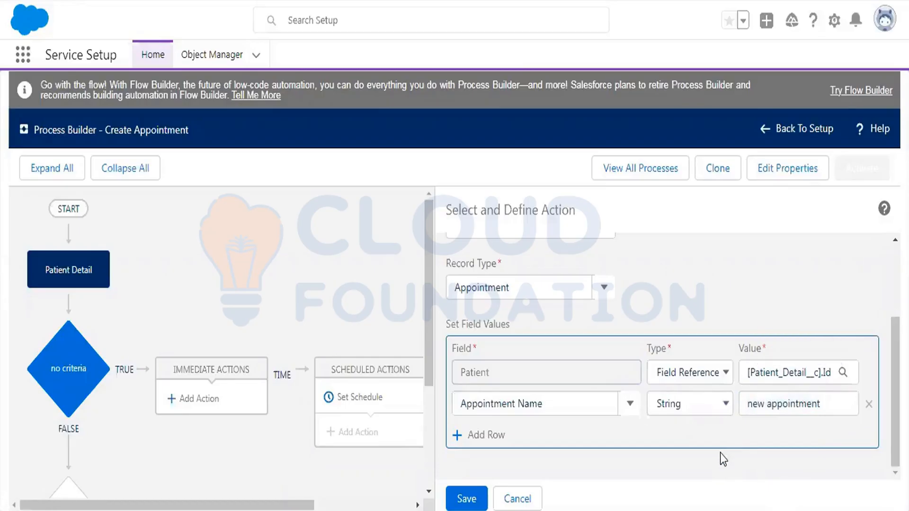
left_click(467, 503)
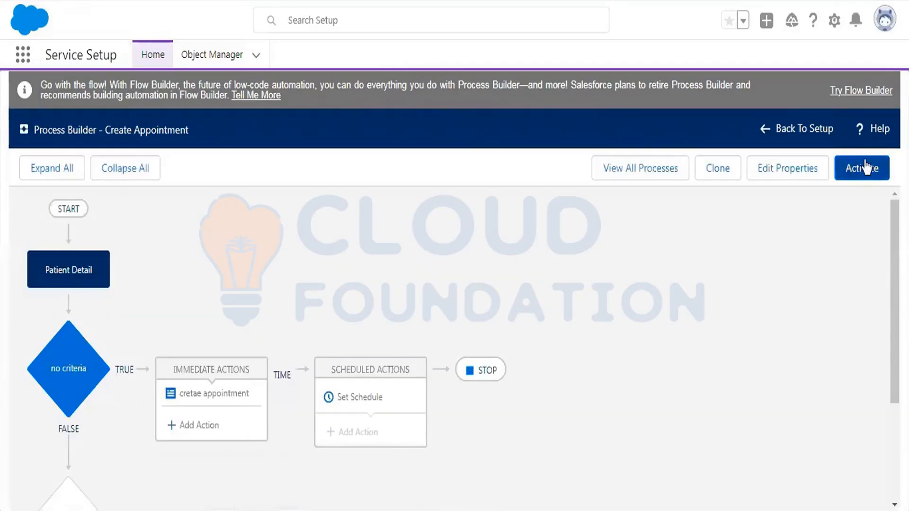
left_click(864, 166)
left_click(634, 374)
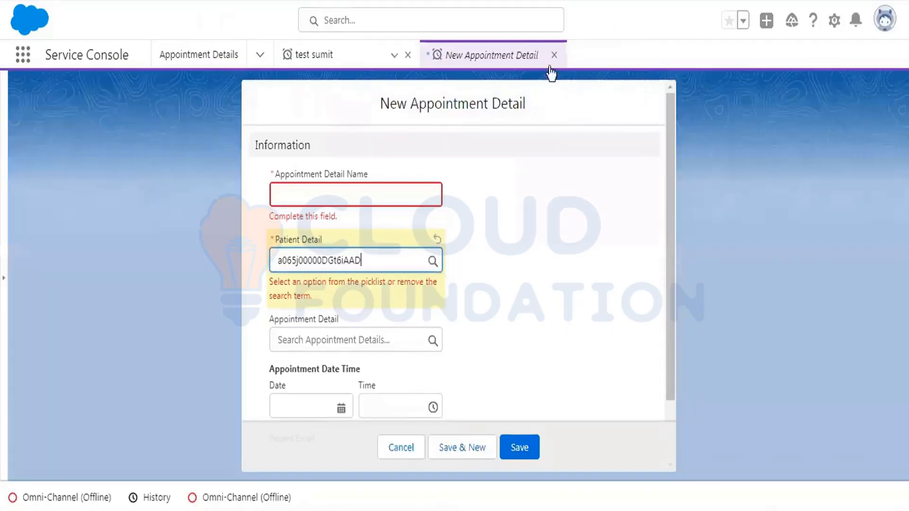
In the Service Console, discard the unfinished appointment detail and start a new Patient Detail record of type Marketing RT.
left_click(554, 56)
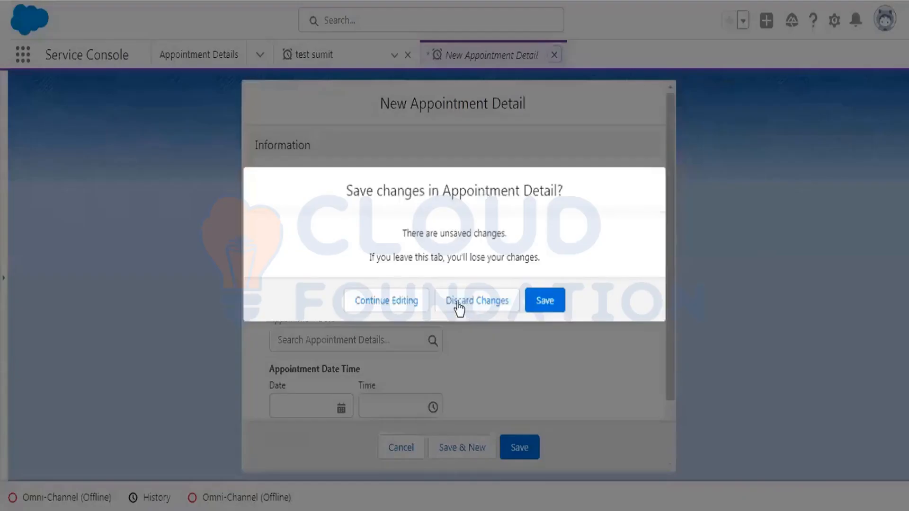
left_click(449, 307)
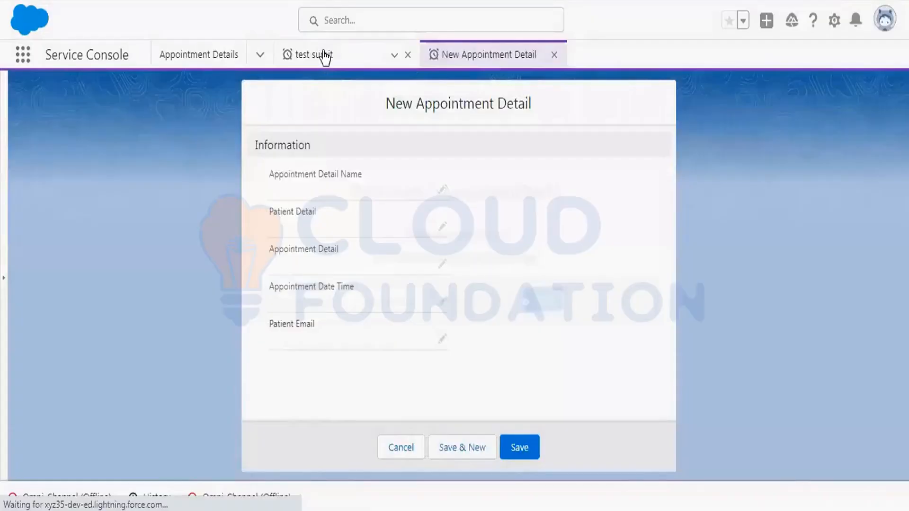
left_click(325, 57)
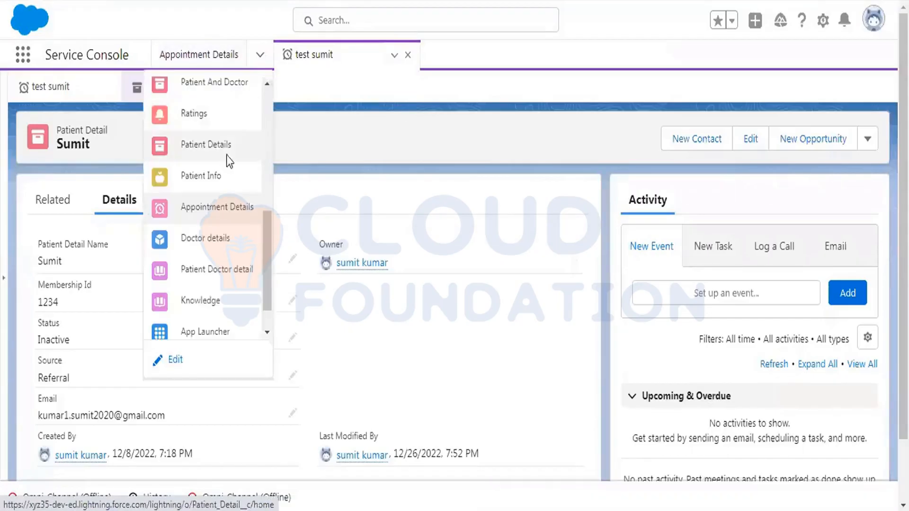
left_click(227, 155)
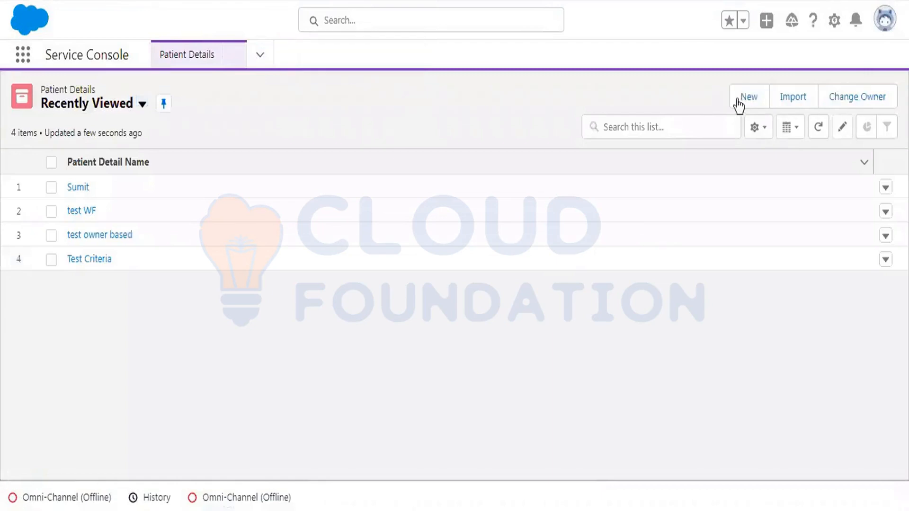
left_click(737, 98)
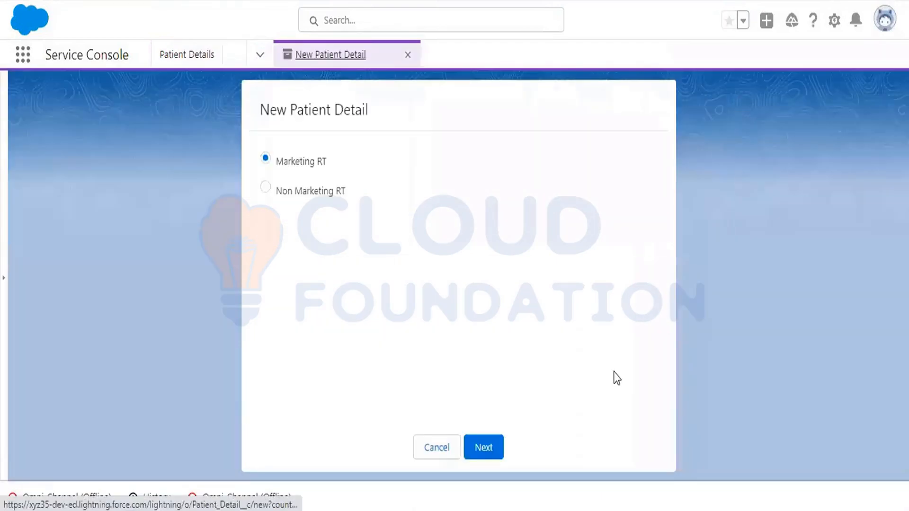
left_click(488, 456)
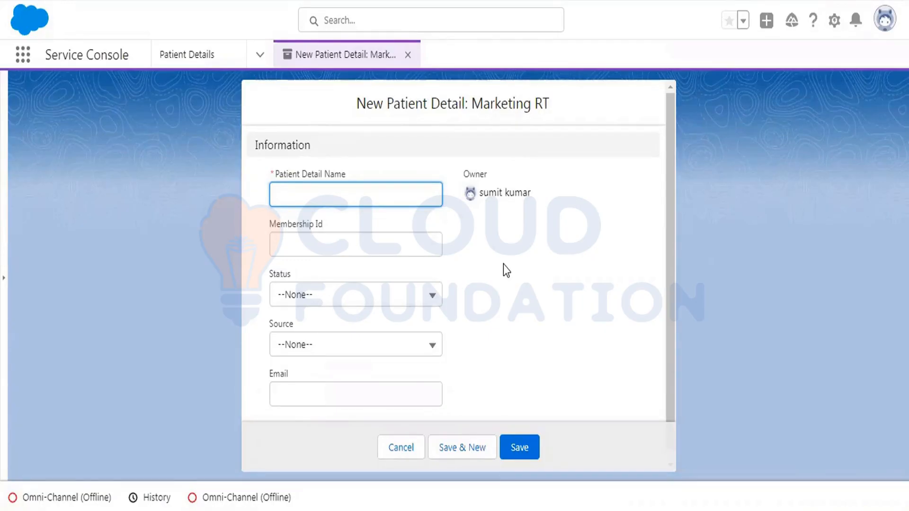
Fill in the record with Patient Detail Name "test patient", a membership ID, status Active, source Referral and the patient's e-mail.
type("test patient")
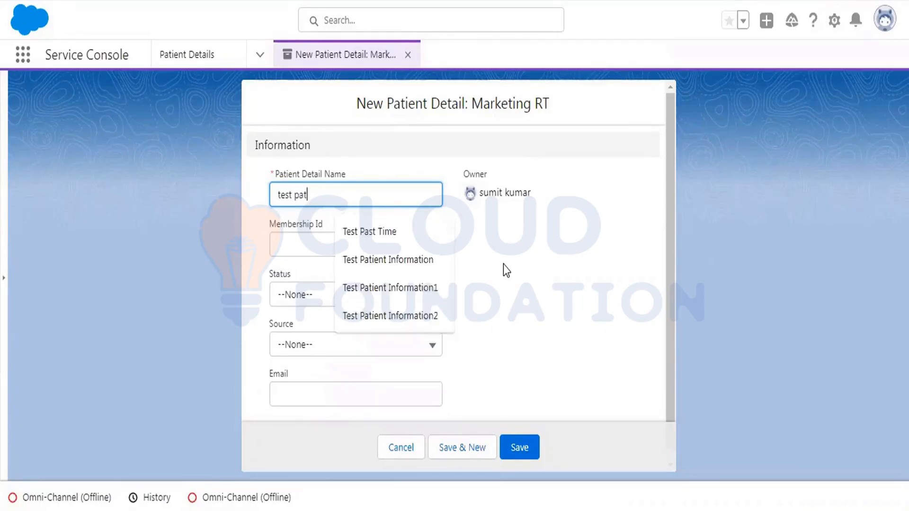
left_click(308, 243)
type("123456")
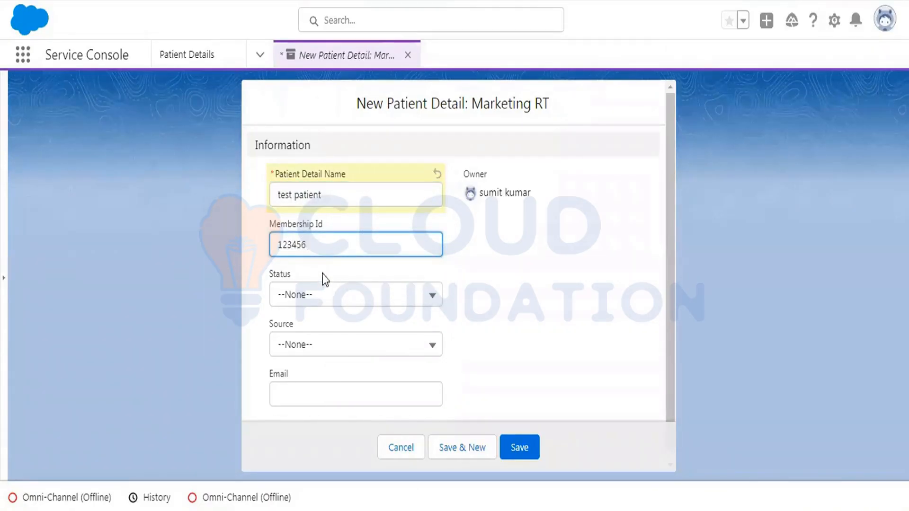
left_click(319, 294)
left_click(315, 244)
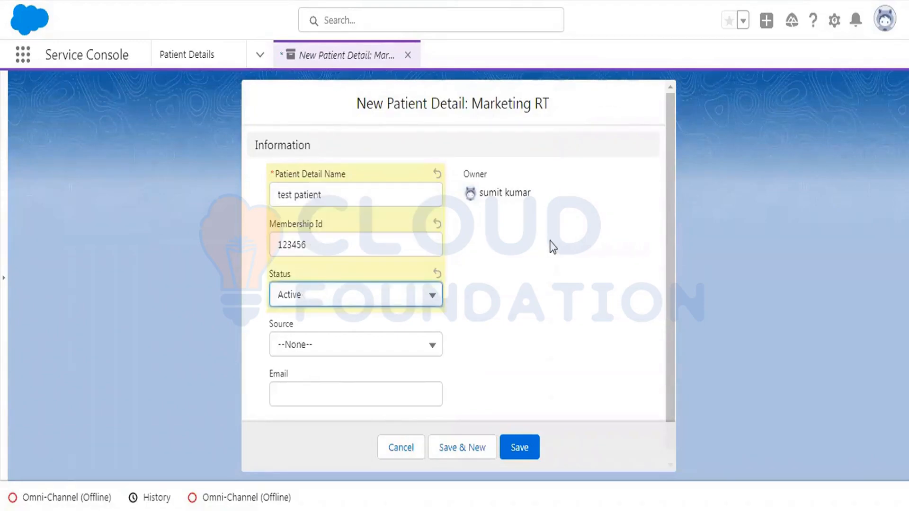
left_click(336, 345)
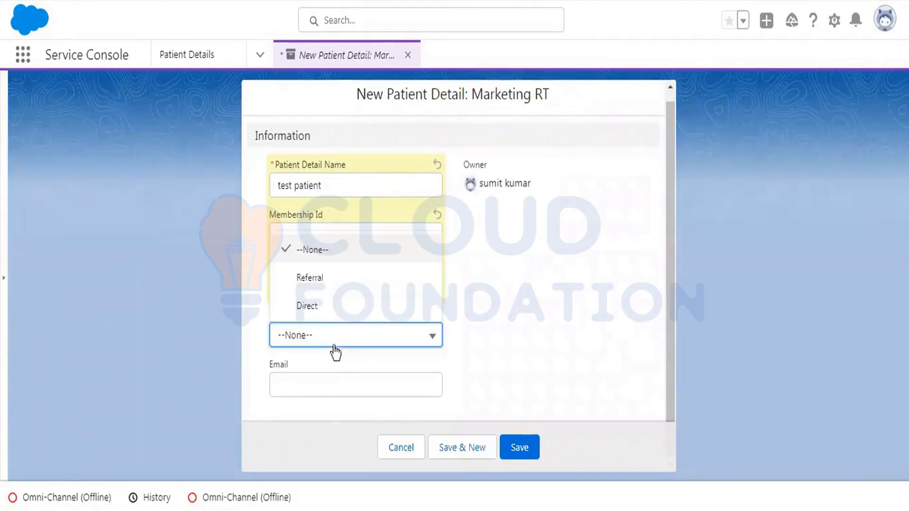
left_click(322, 284)
key("Tab")
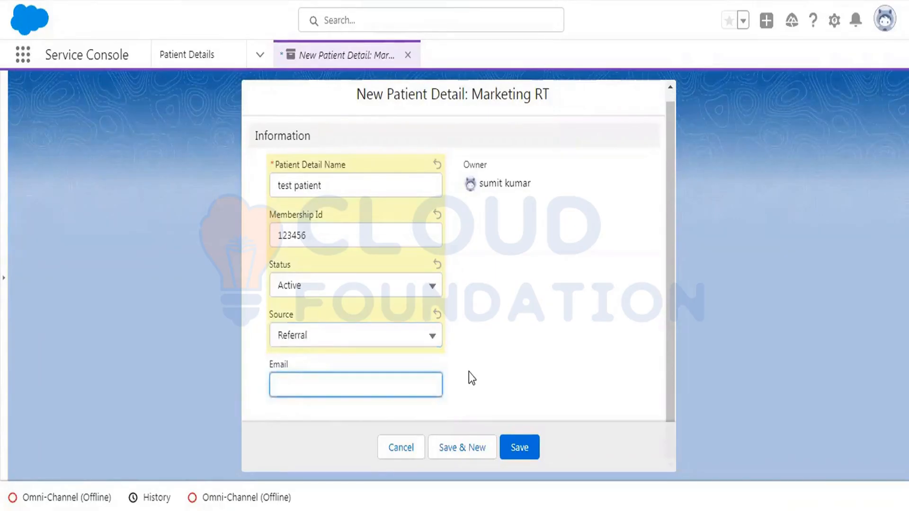
type("test@test.com")
Try twice to save the new test patient record.
left_click(521, 448)
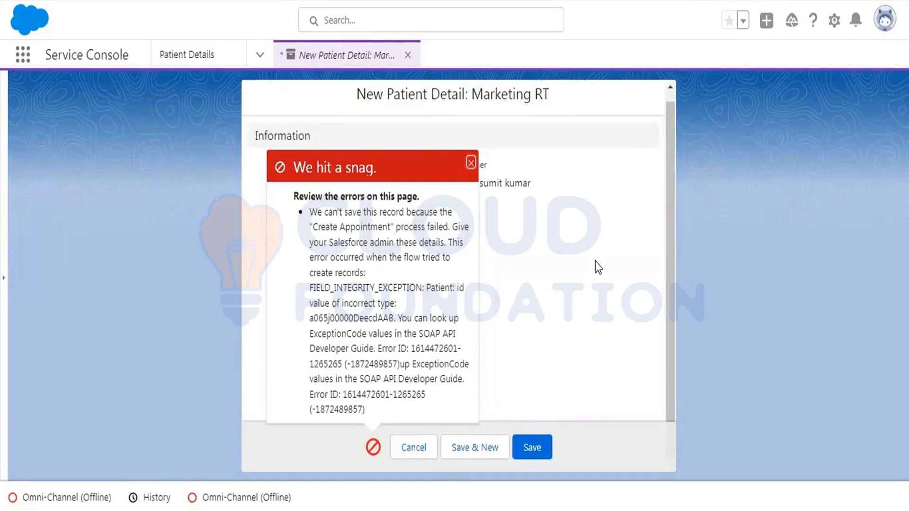
left_click(470, 164)
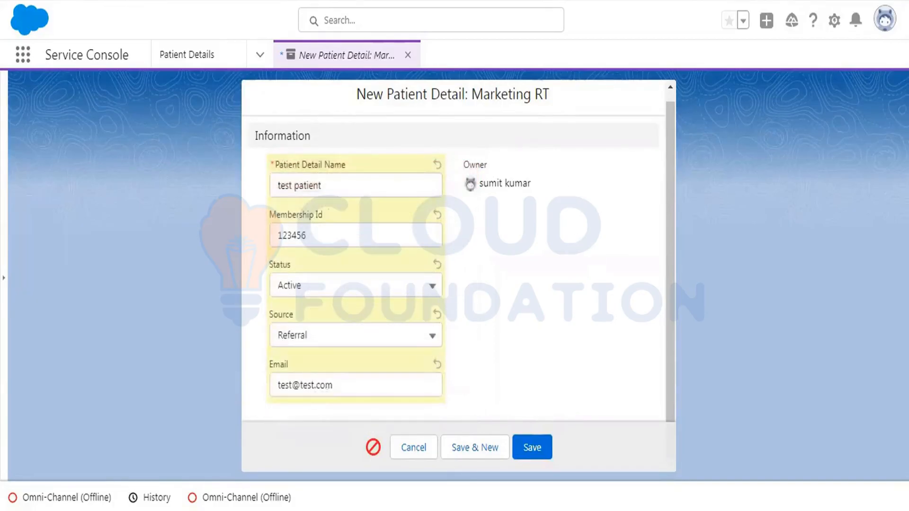
left_click(532, 448)
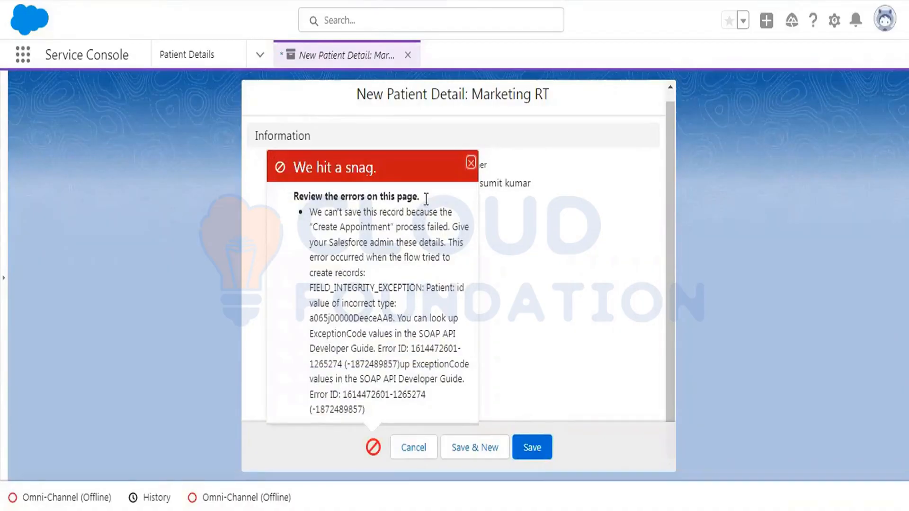
left_click(470, 162)
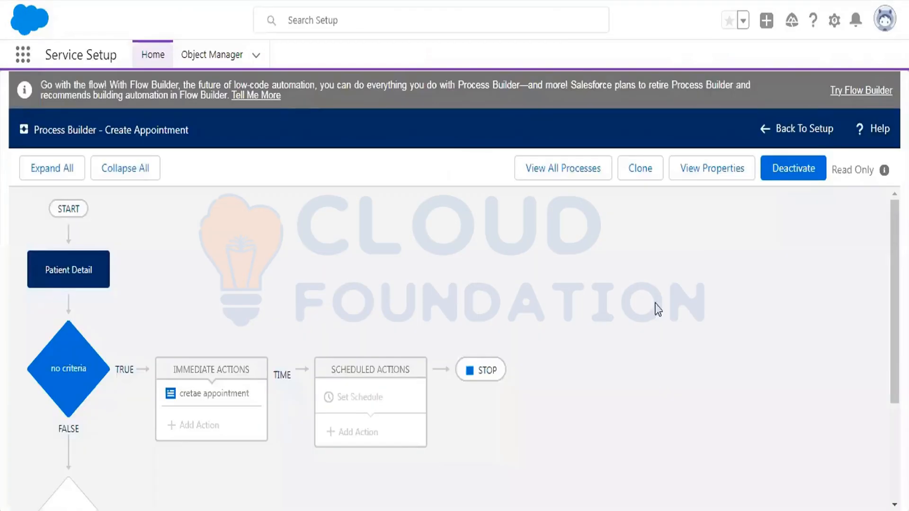
In Process Builder, compare the record creation actions of the Create Appointment and Create Appointment on Patient Creation processes.
left_click(216, 404)
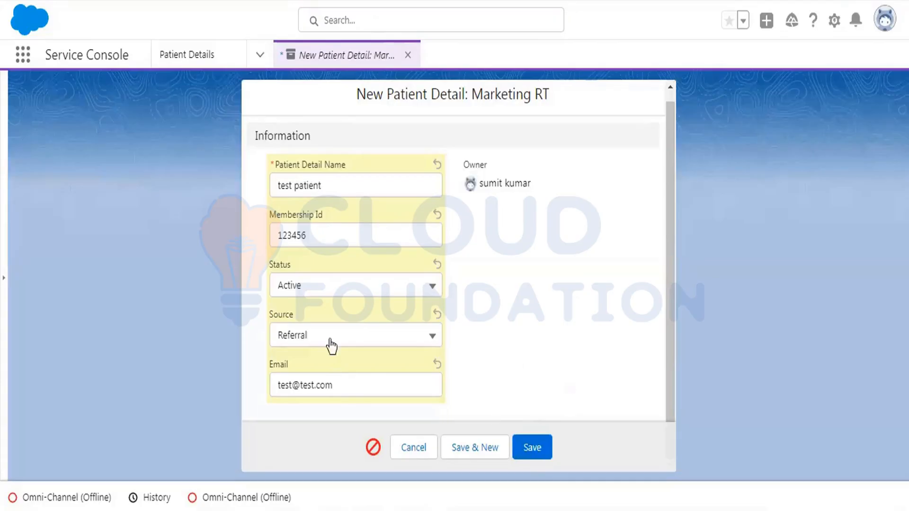
scroll(445, 306, "up", 1)
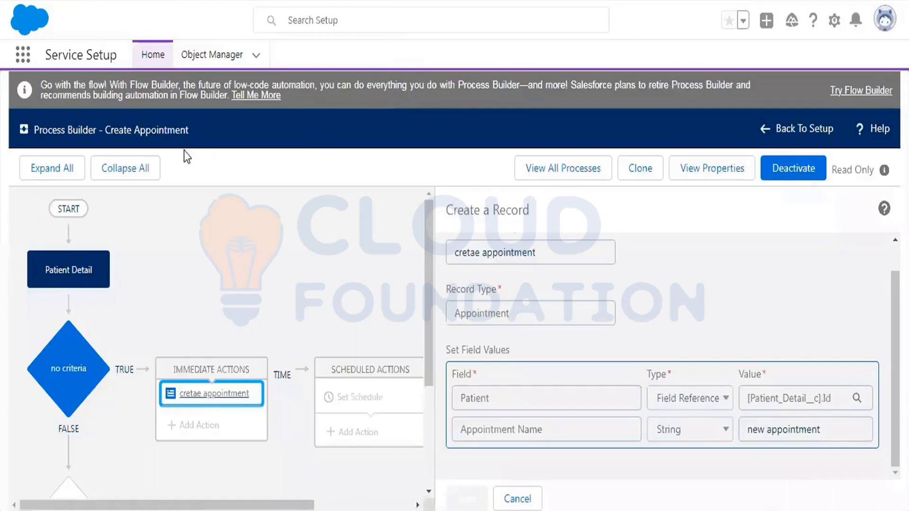
left_click(600, 175)
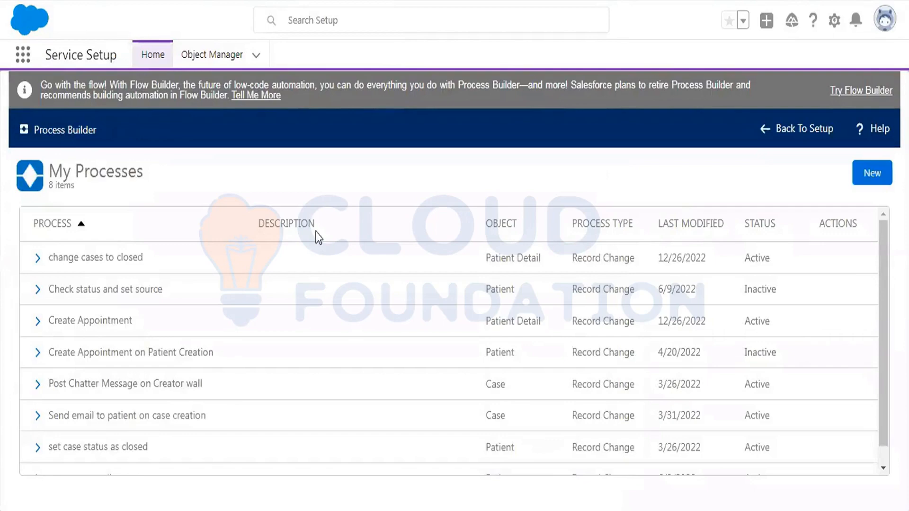
left_click(150, 351)
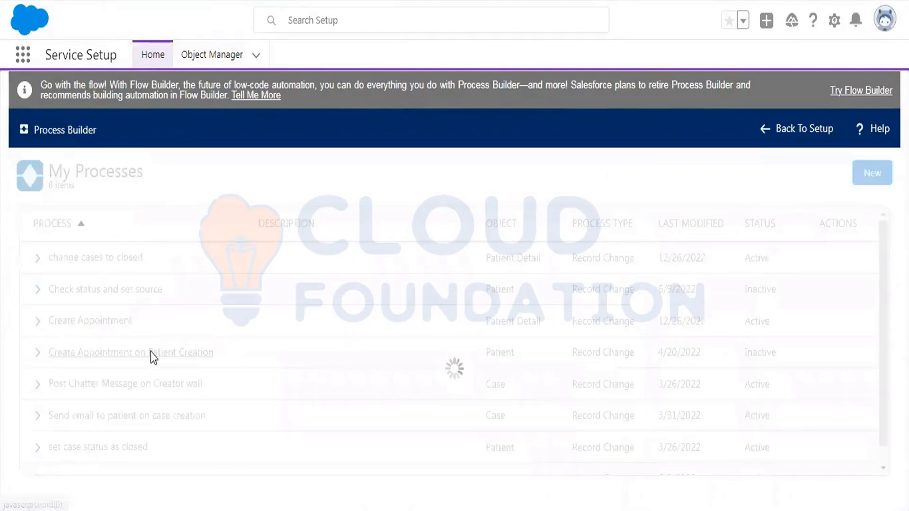
left_click(238, 398)
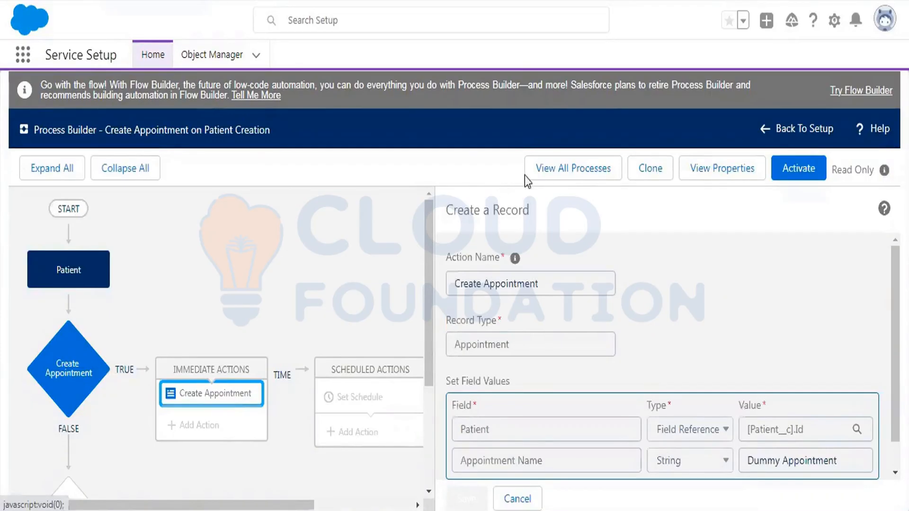
left_click(575, 174)
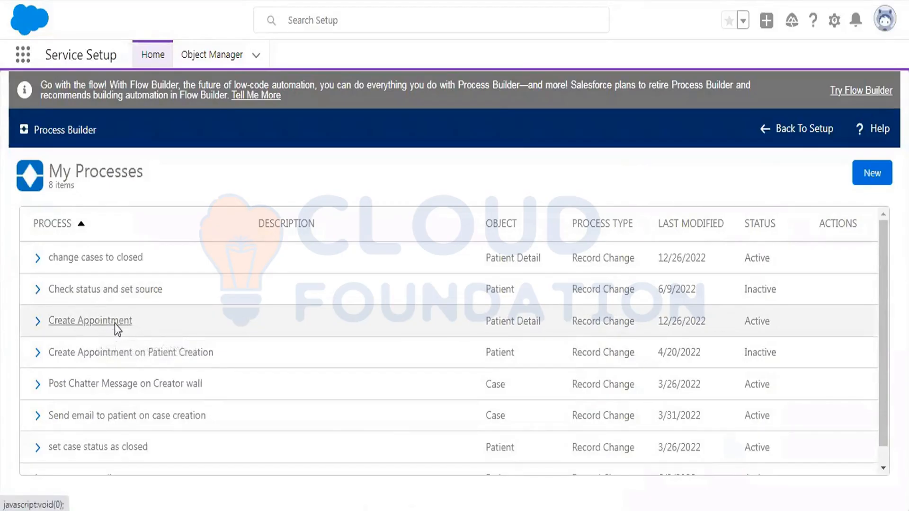
Open the active Create Appointment process and clone it into an editable version.
left_click(115, 322)
left_click(230, 399)
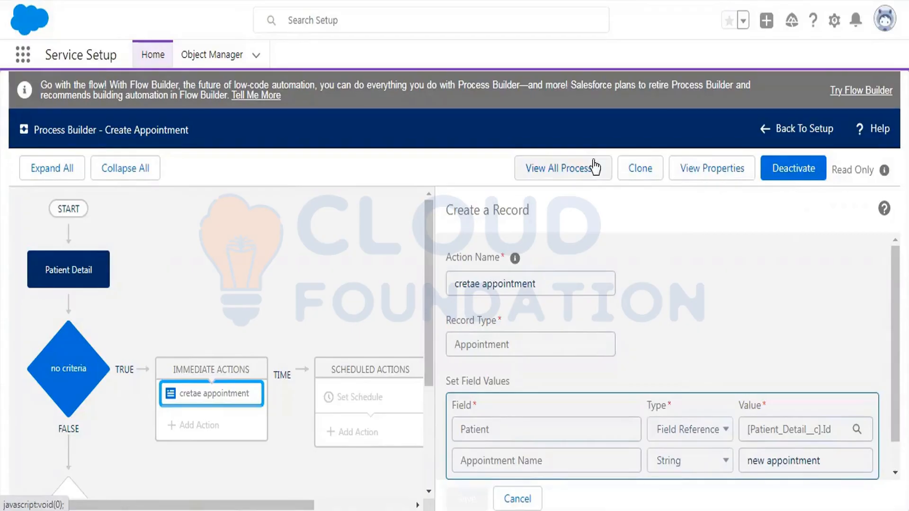
left_click(660, 177)
left_click(703, 390)
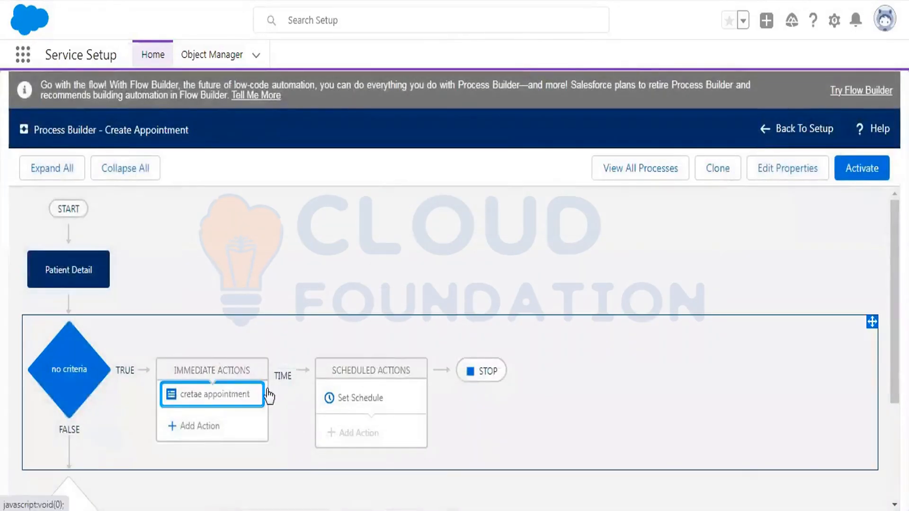
Delete the immediate action "cretae appointment" from the cloned process.
left_click(263, 394)
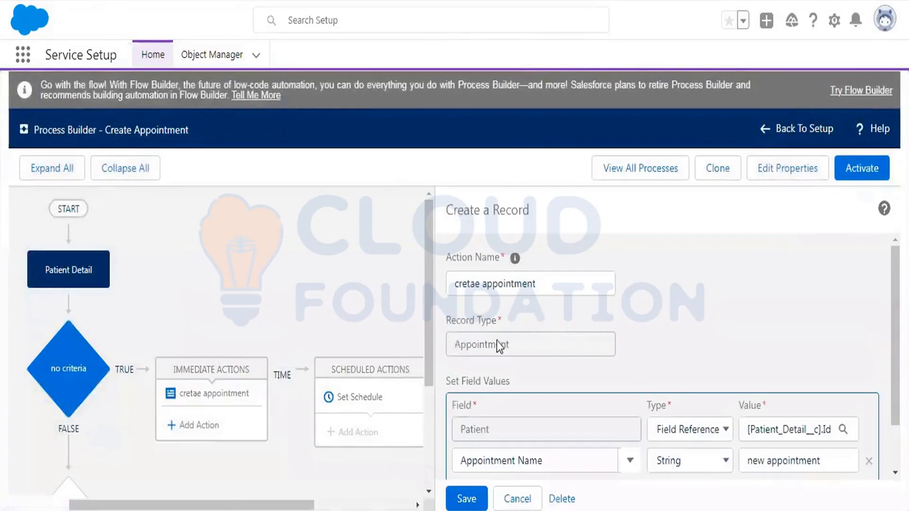
scroll(767, 303, "down", 1)
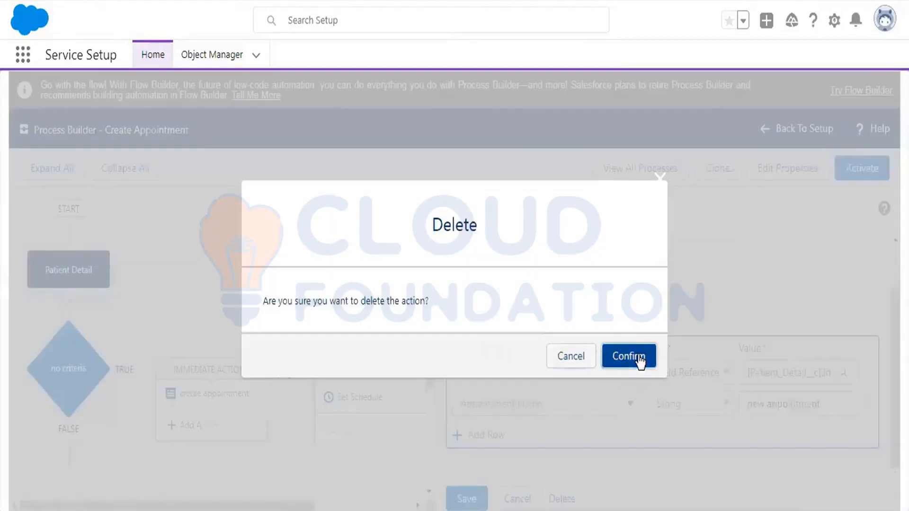
left_click(634, 356)
Add an immediate action of type Create a Record named "create appointment" under the no criteria node.
left_click(223, 402)
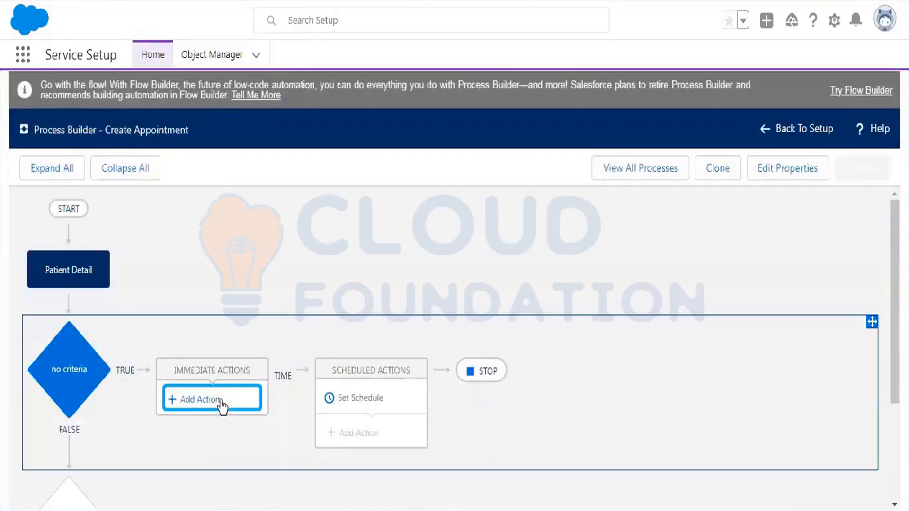
left_click(507, 288)
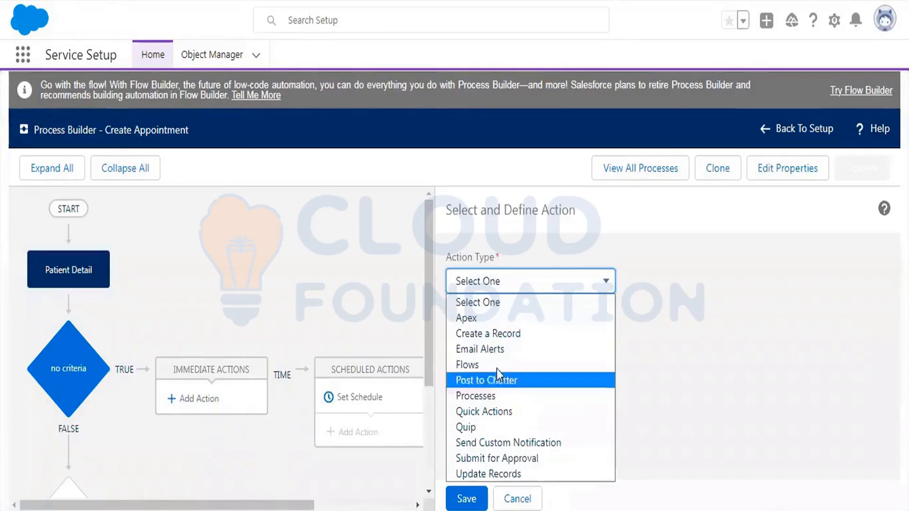
left_click(502, 335)
left_click(514, 346)
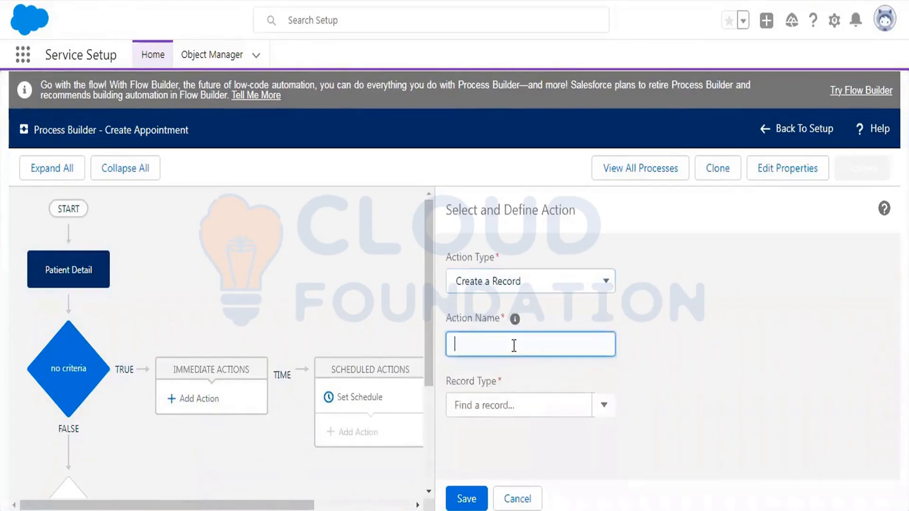
type("create appointment")
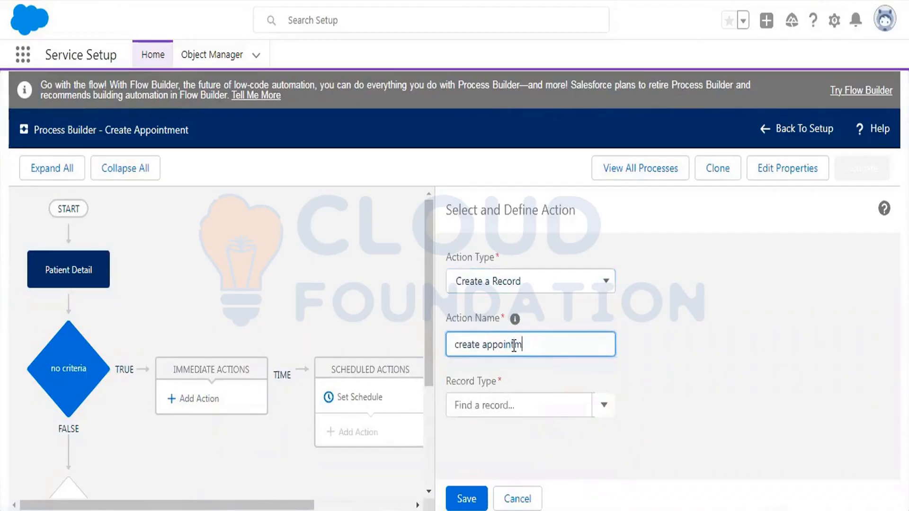
Set the record type of the create appointment action to Appointment Detail.
left_click(476, 400)
type("app")
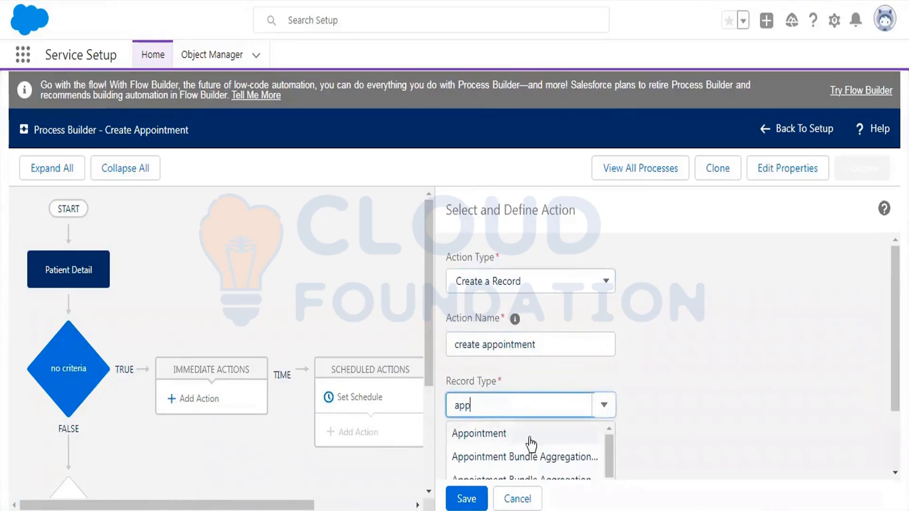
scroll(531, 445, "down", 5)
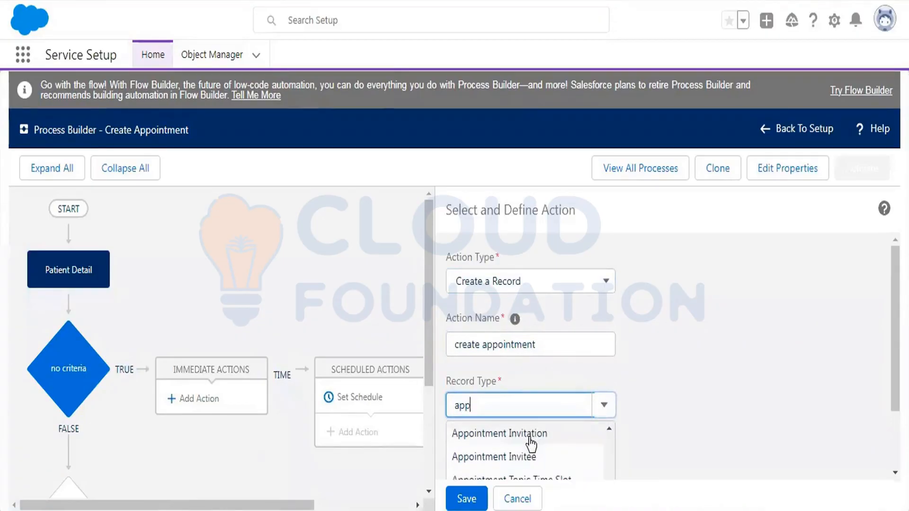
scroll(532, 445, "down", 2)
scroll(527, 406, "up", 3)
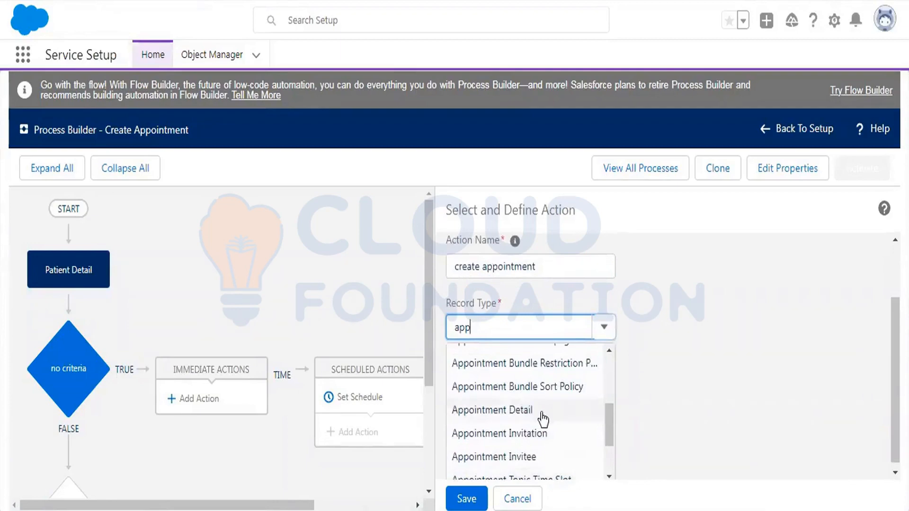
scroll(543, 419, "up", 1)
scroll(541, 416, "down", 1)
left_click(531, 410)
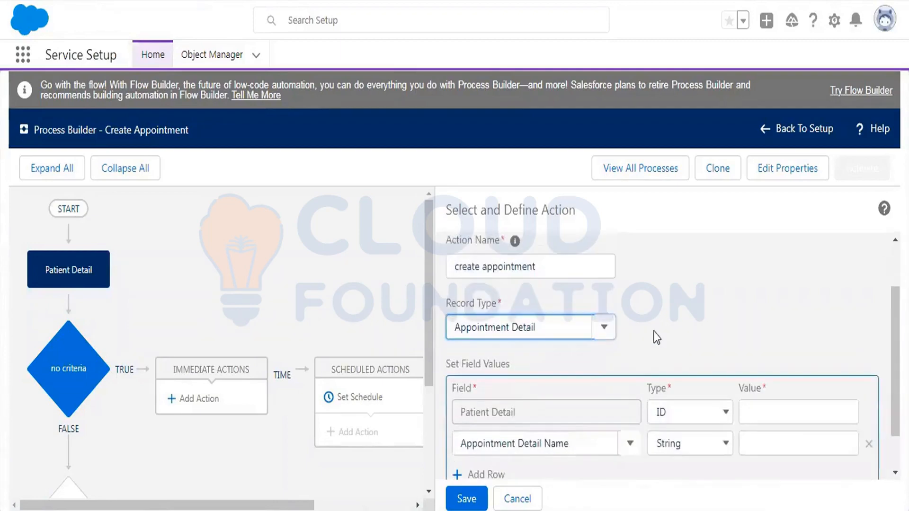
Map the action's Patient Detail field to a field reference to the triggering record's Record ID, [Patient_Detail__c].Id.
scroll(631, 345, "down", 2)
scroll(700, 375, "up", 3)
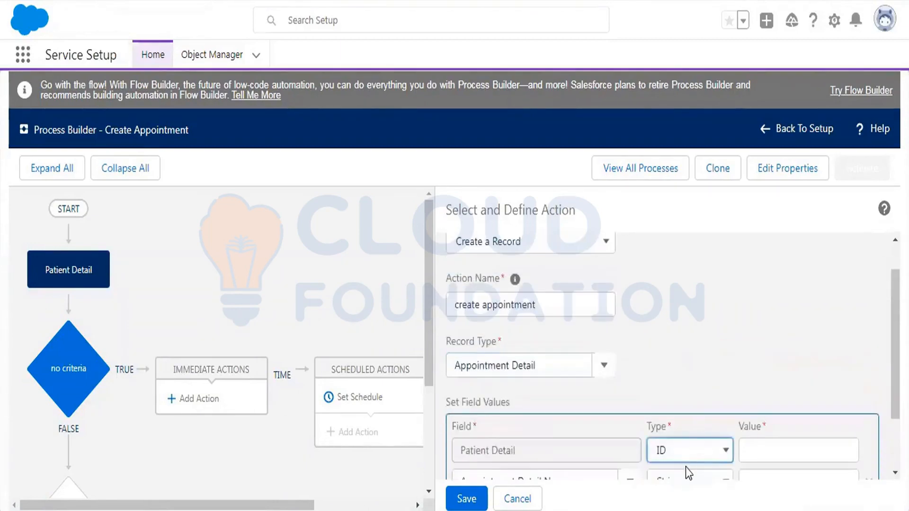
left_click(691, 455)
left_click(696, 486)
scroll(751, 359, "down", 2)
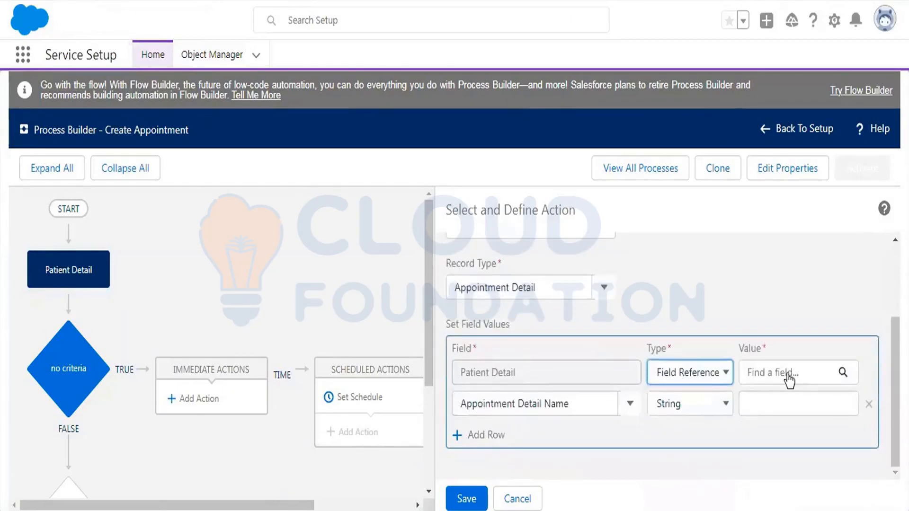
left_click(787, 375)
left_click(388, 270)
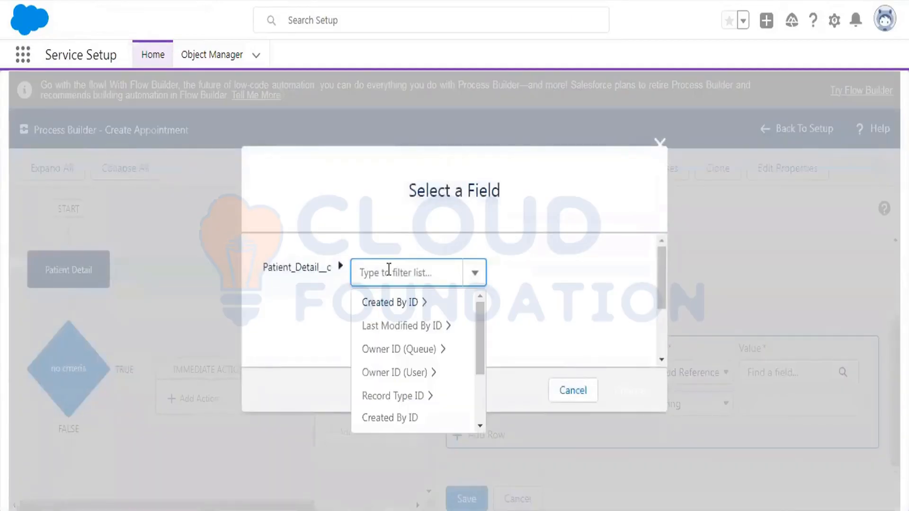
type("id")
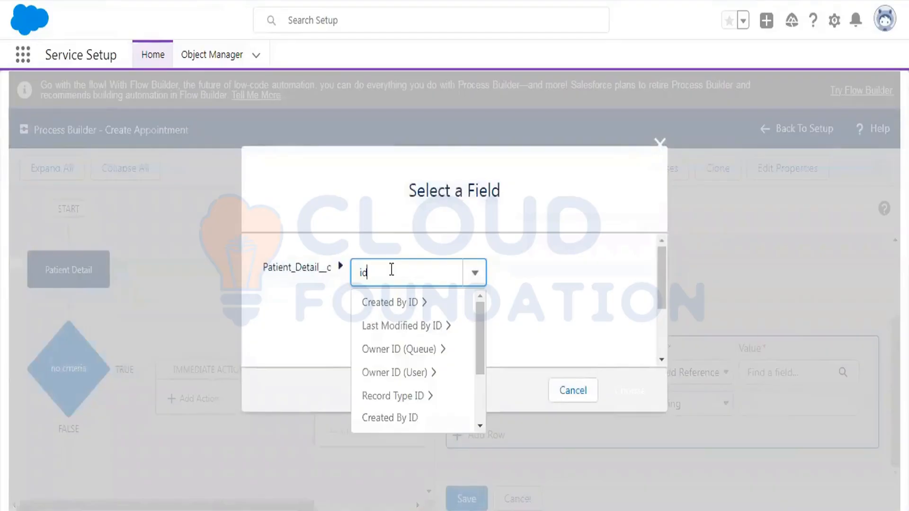
scroll(417, 346, "down", 3)
left_click(406, 299)
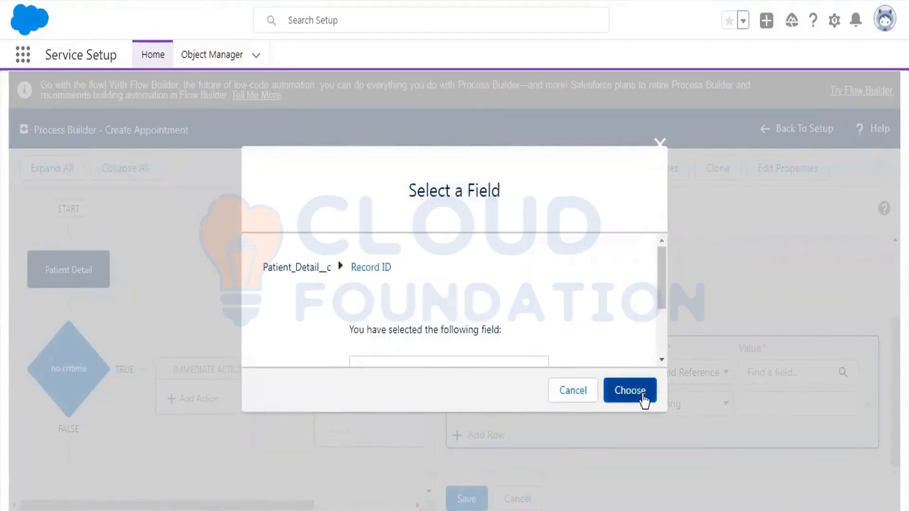
left_click(643, 396)
Complete and save the action with Appointment Detail Name "test appointment", and activate this process version.
left_click(765, 404)
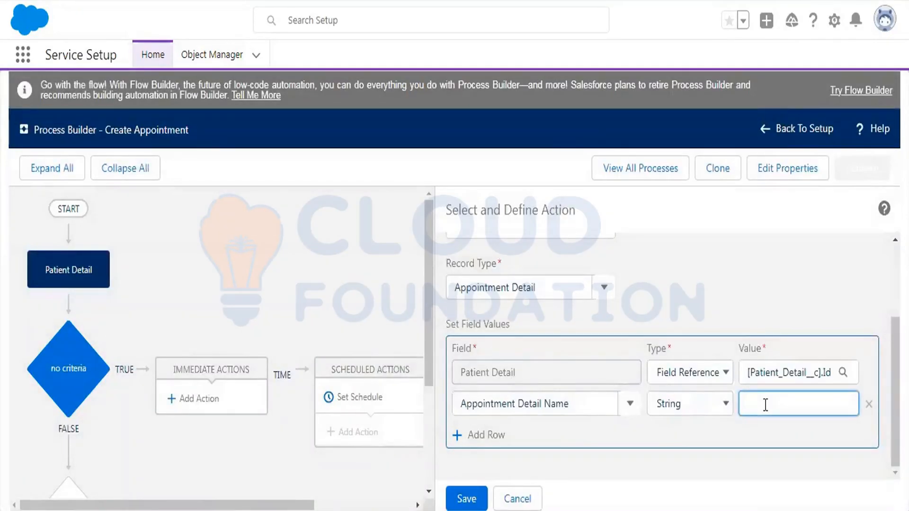
type("test appointment")
left_click(479, 497)
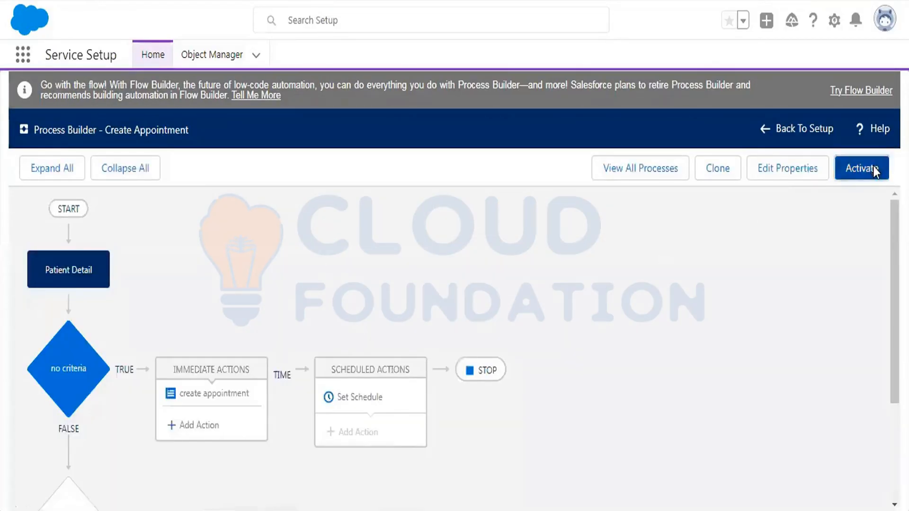
left_click(871, 168)
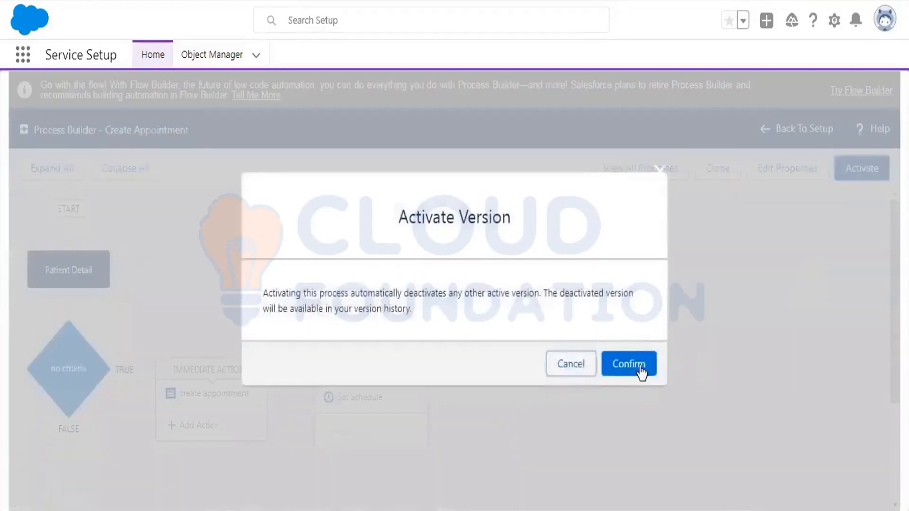
left_click(640, 368)
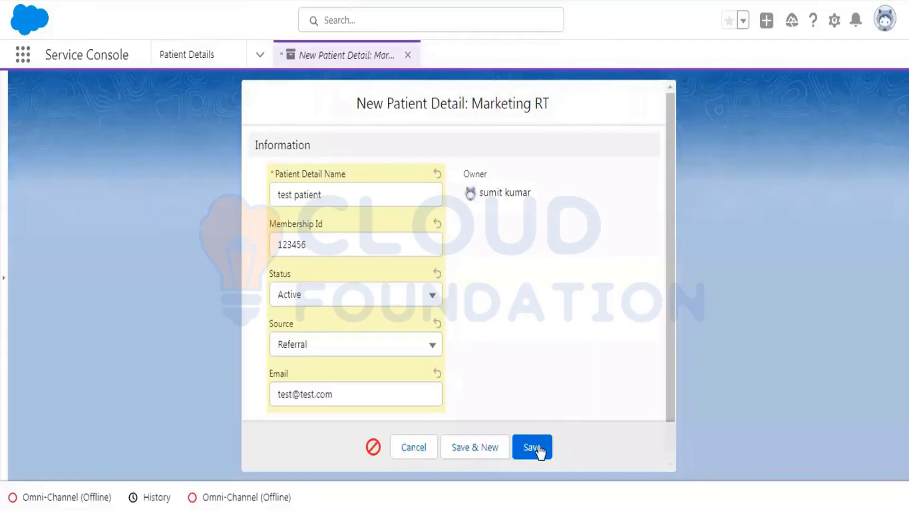
In the Service Console, save the new test patient record and check its related appointment details.
left_click(538, 449)
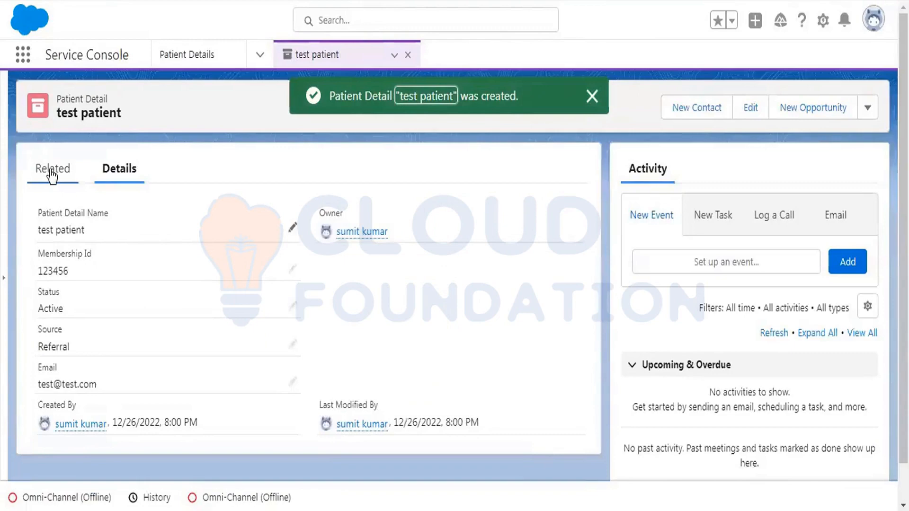
left_click(53, 176)
scroll(368, 243, "down", 1)
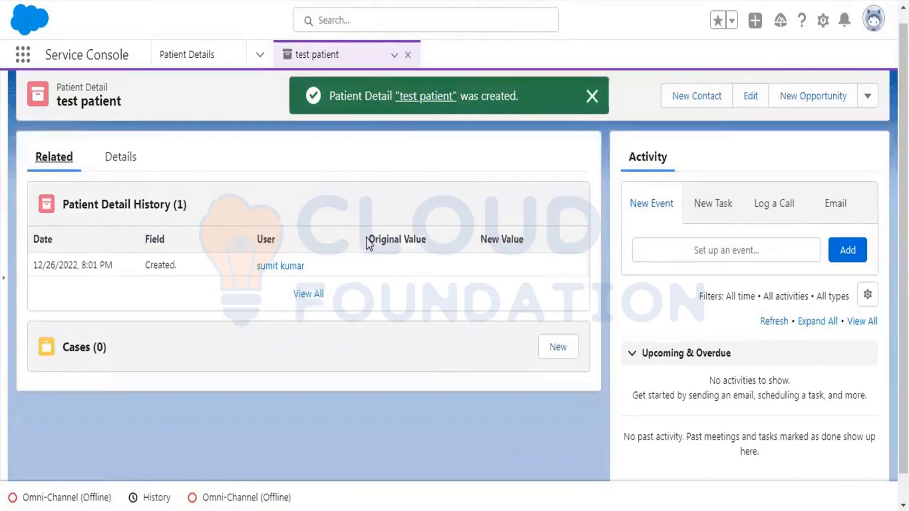
scroll(367, 243, "down", 2)
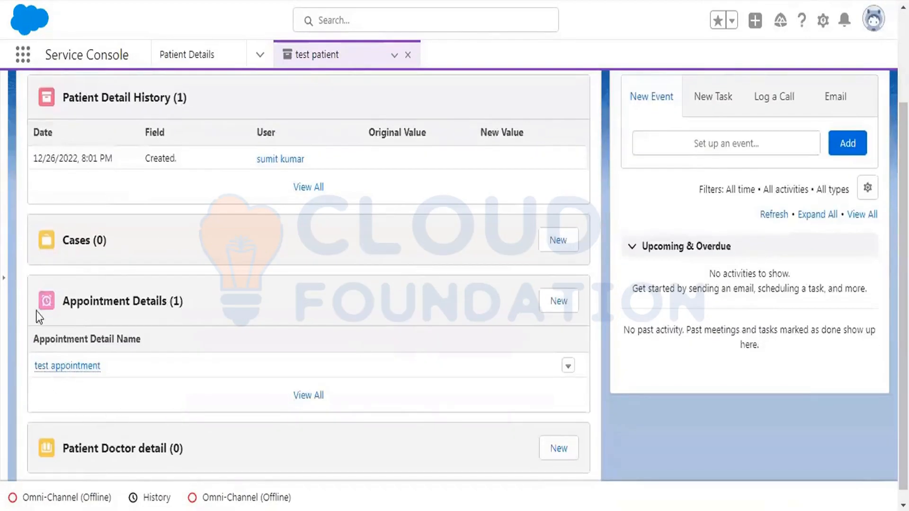
scroll(380, 242, "up", 3)
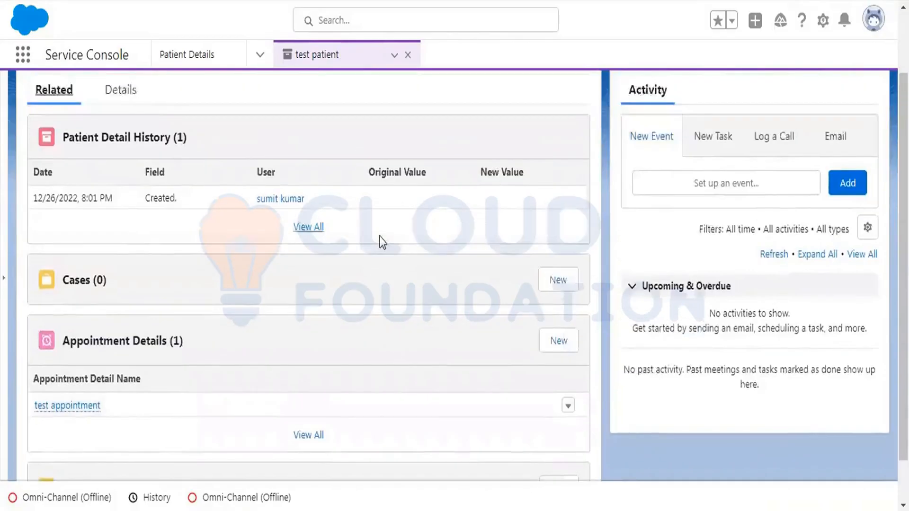
left_click(121, 169)
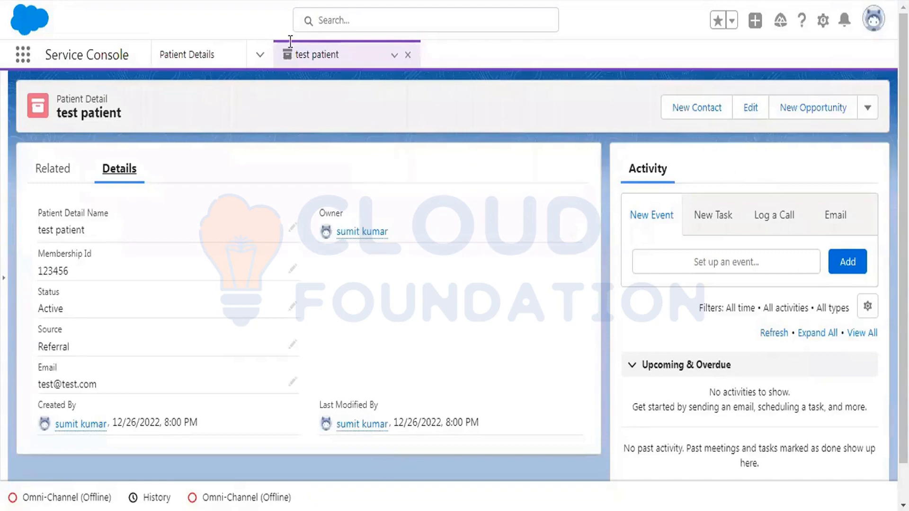
In Notepad++, mark the line "2. create appointment on patient creation" with a trailing row of dashes.
key("alt+Tab")
left_click(290, 87)
type("----------------------------")
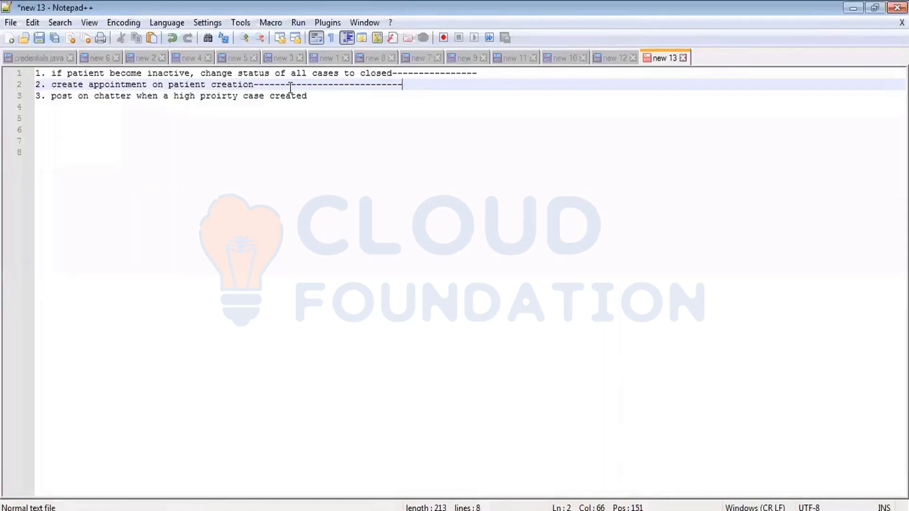
type("---------")
Back in the Service Console, review the test patient's related Appointment Details list once more.
key("alt+Tab")
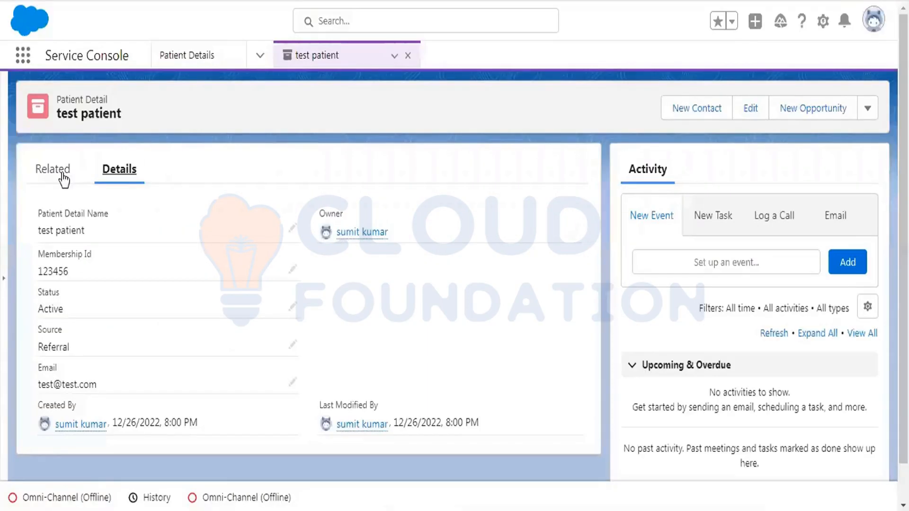
left_click(92, 173)
scroll(240, 260, "down", 3)
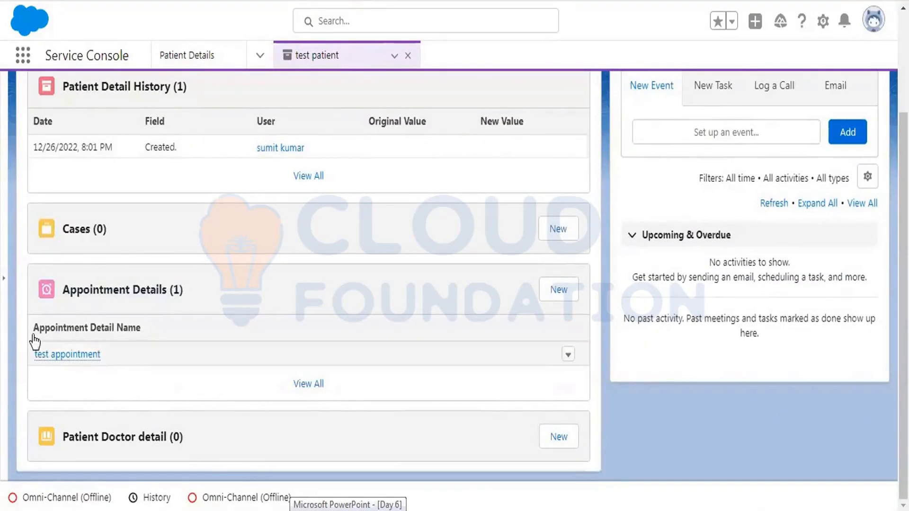
scroll(291, 250, "up", 3)
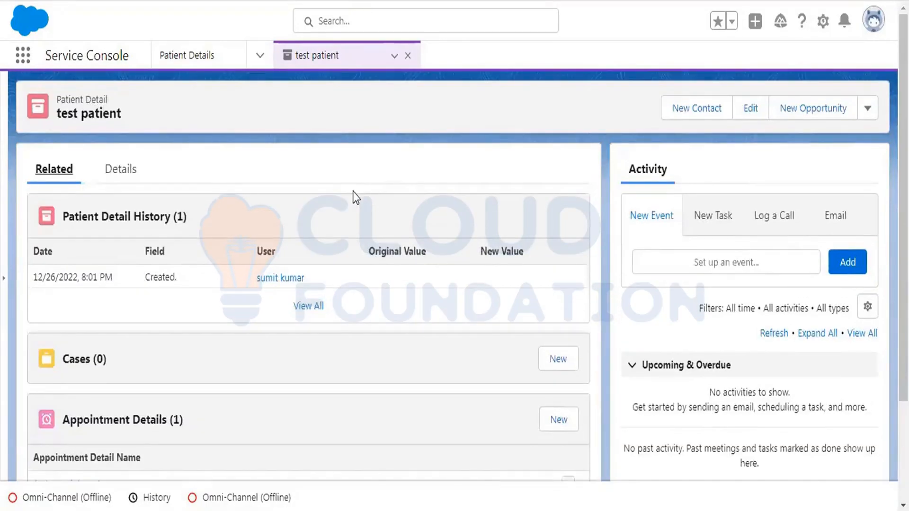